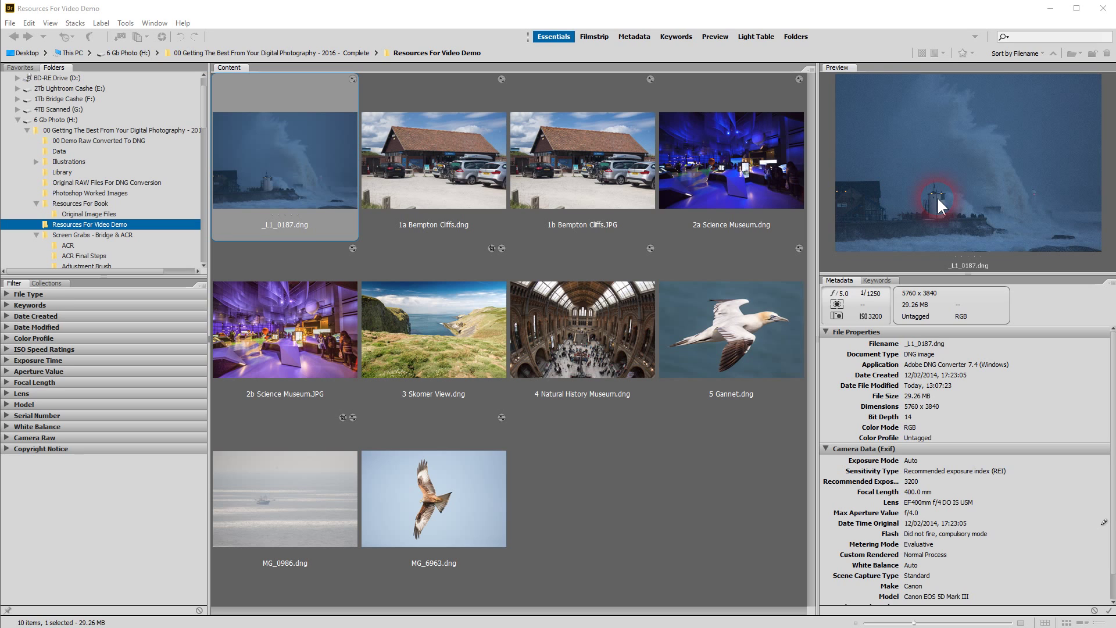
# - Open _L1_0187.dng in Camera Raw and review its workflow options for colour space, bit depth and resolution
pyautogui.click(291, 187)
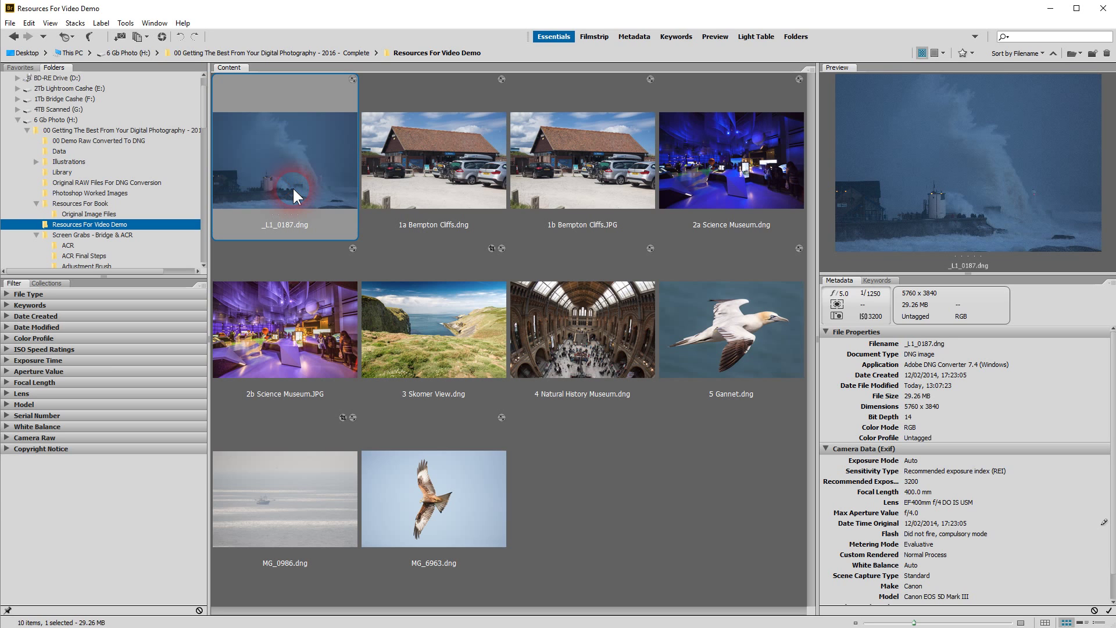
pyautogui.hotkey('ctrl', 'r')
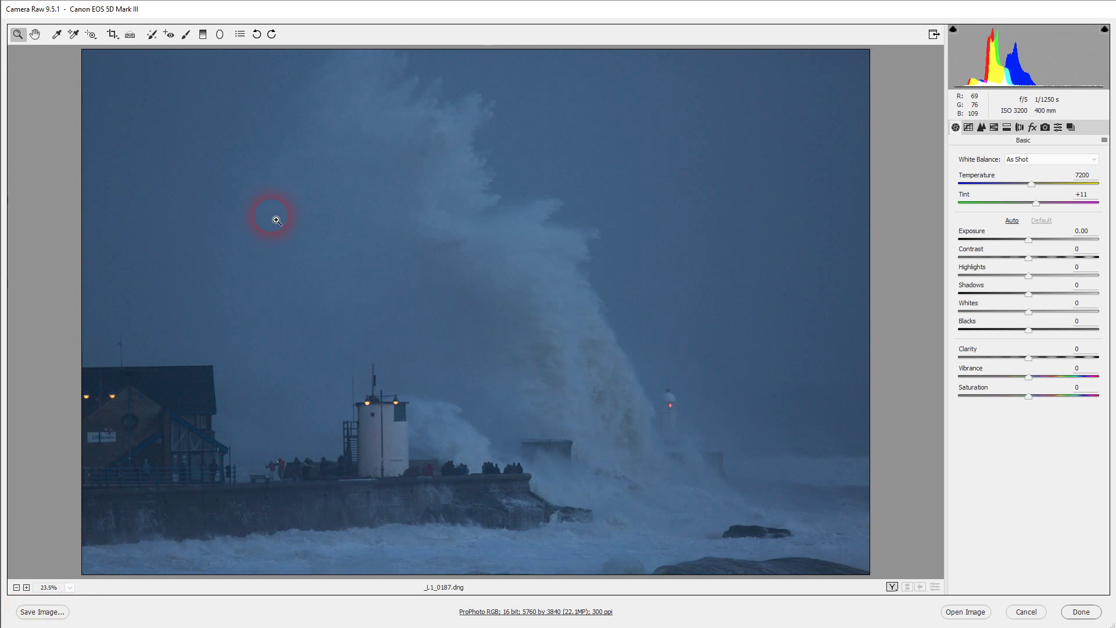
pyautogui.click(551, 615)
pyautogui.click(191, 82)
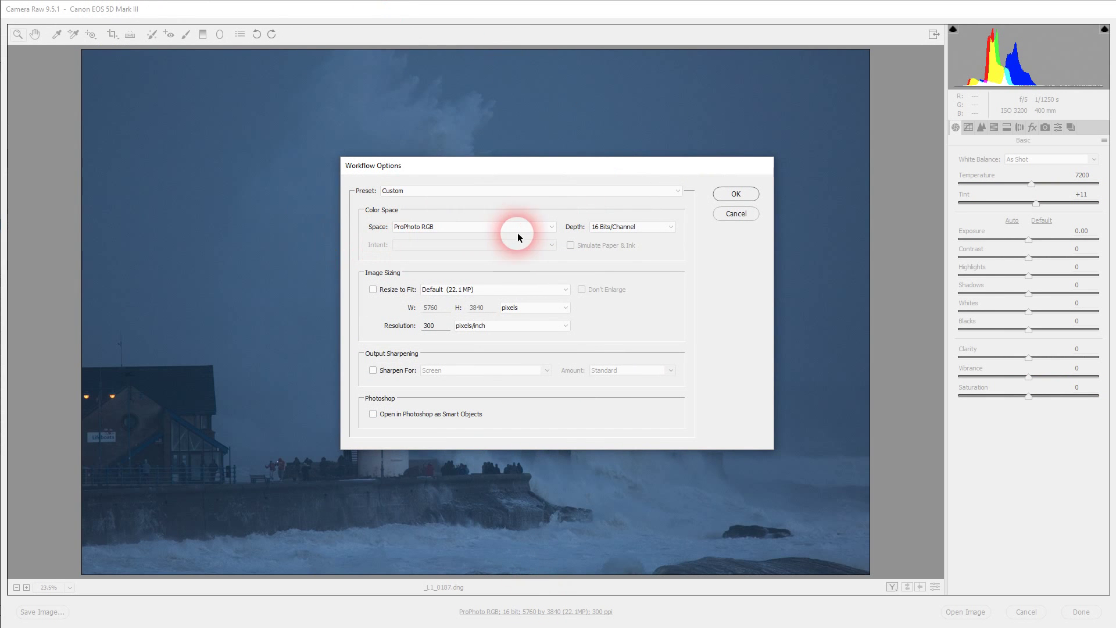
pyautogui.click(736, 194)
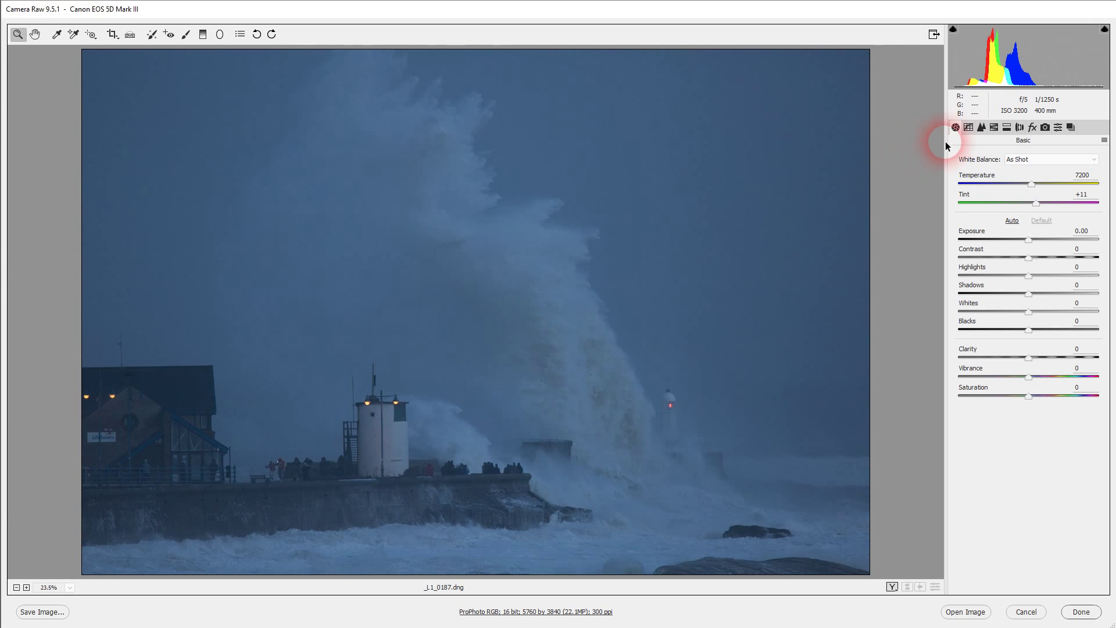
# - Compare the No Adjustments and Processed snapshots, and examine the Processed version's basic adjustments and tone curve
pyautogui.click(1072, 128)
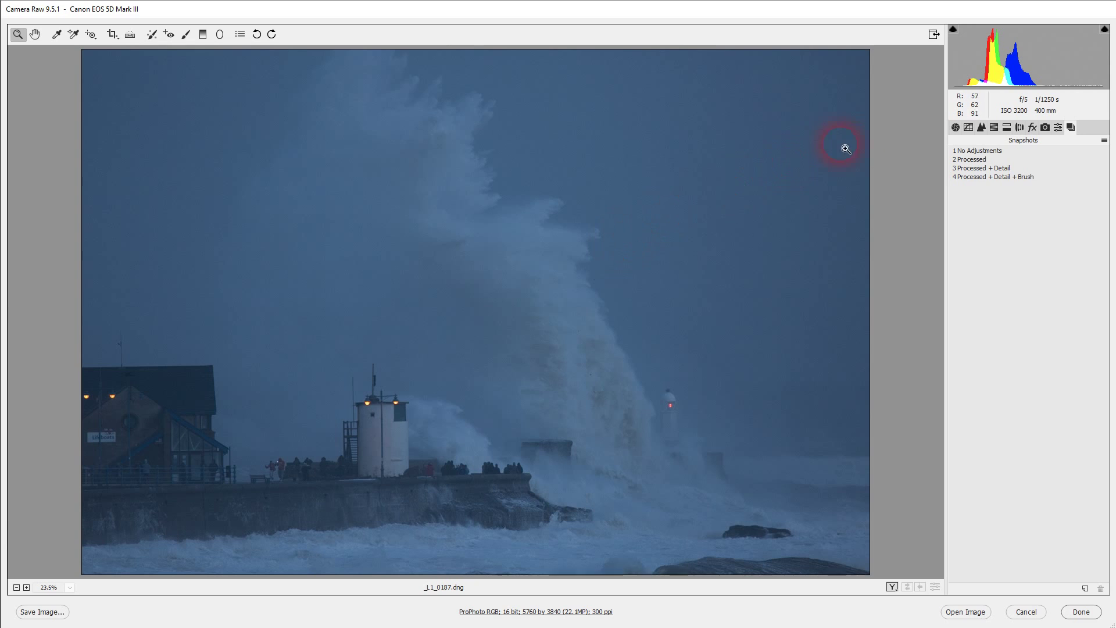
pyautogui.click(988, 150)
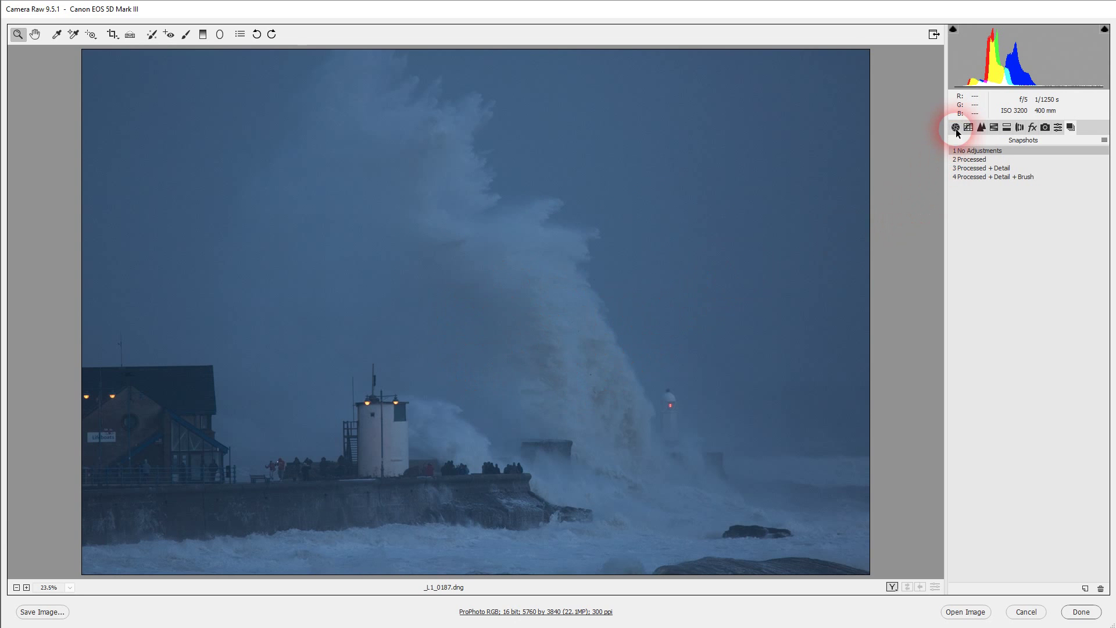
pyautogui.click(977, 160)
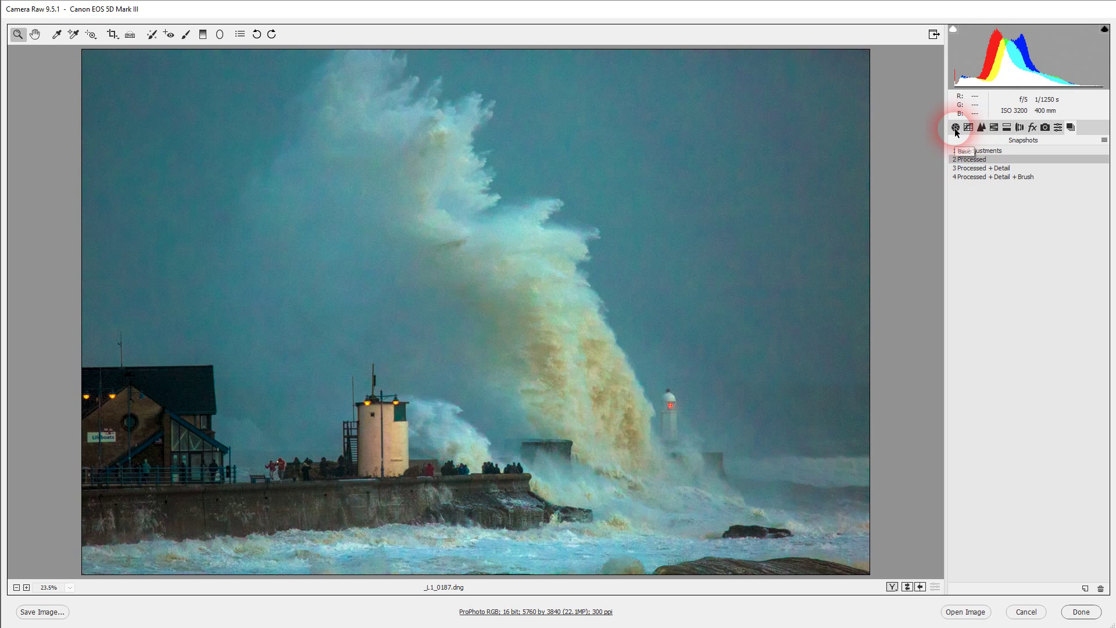
pyautogui.click(955, 128)
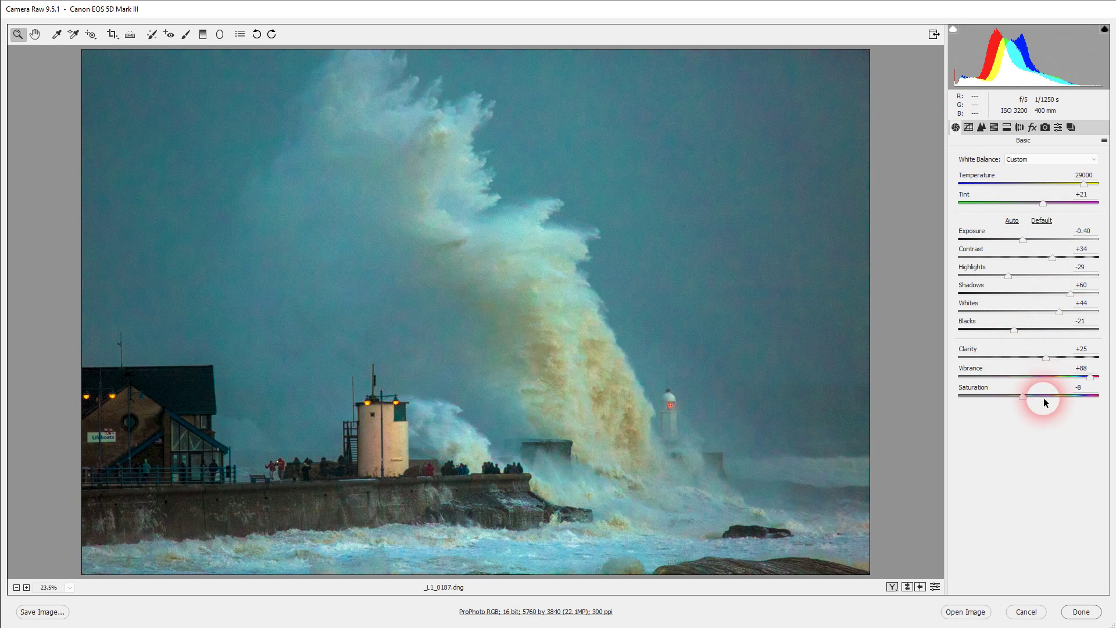
pyautogui.click(969, 129)
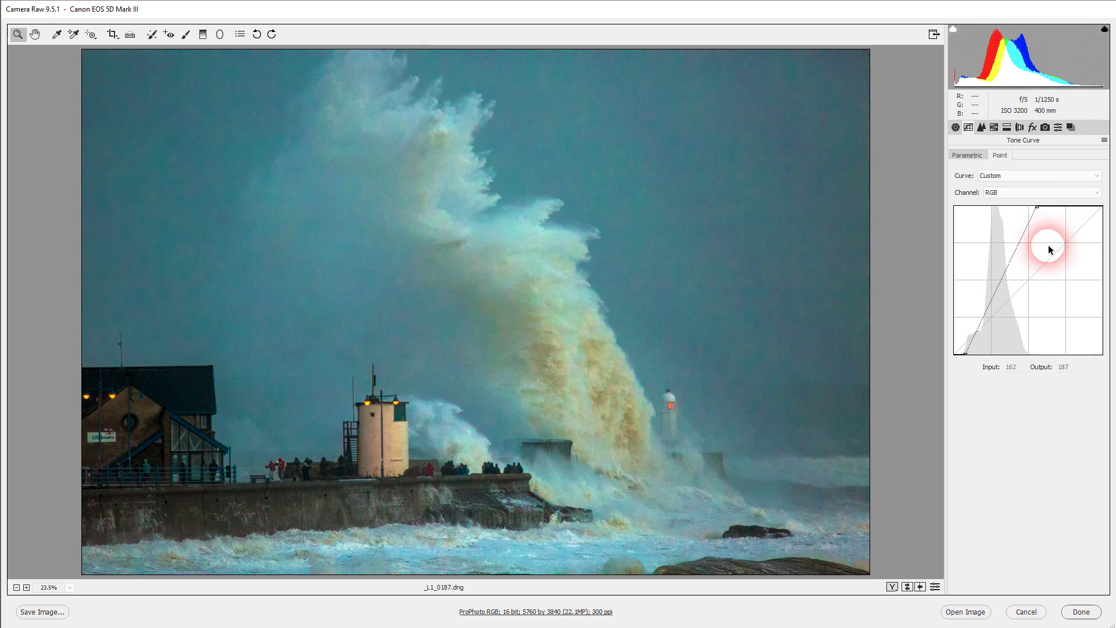
pyautogui.click(1071, 127)
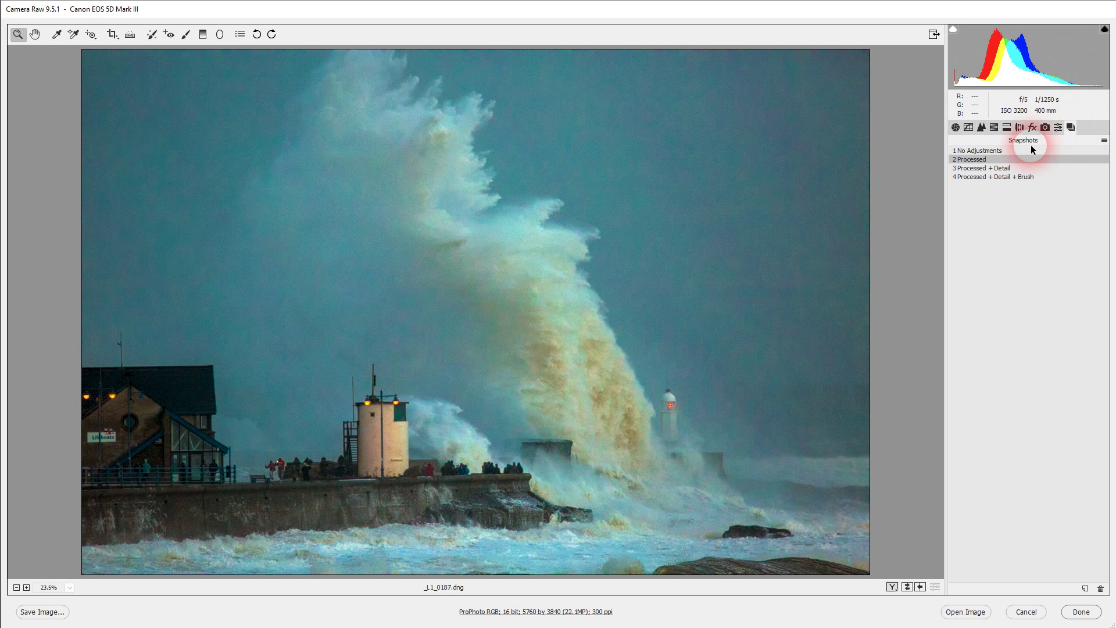
pyautogui.click(1008, 155)
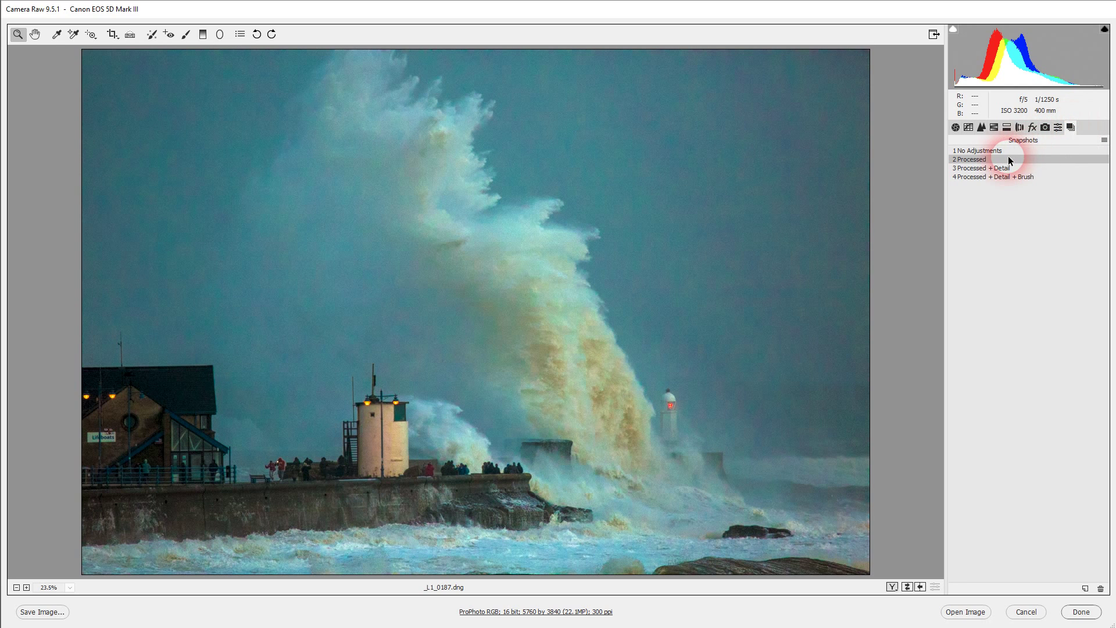
# - View the Processed + Detail snapshot and examine its sharpening and noise reduction settings
pyautogui.click(968, 169)
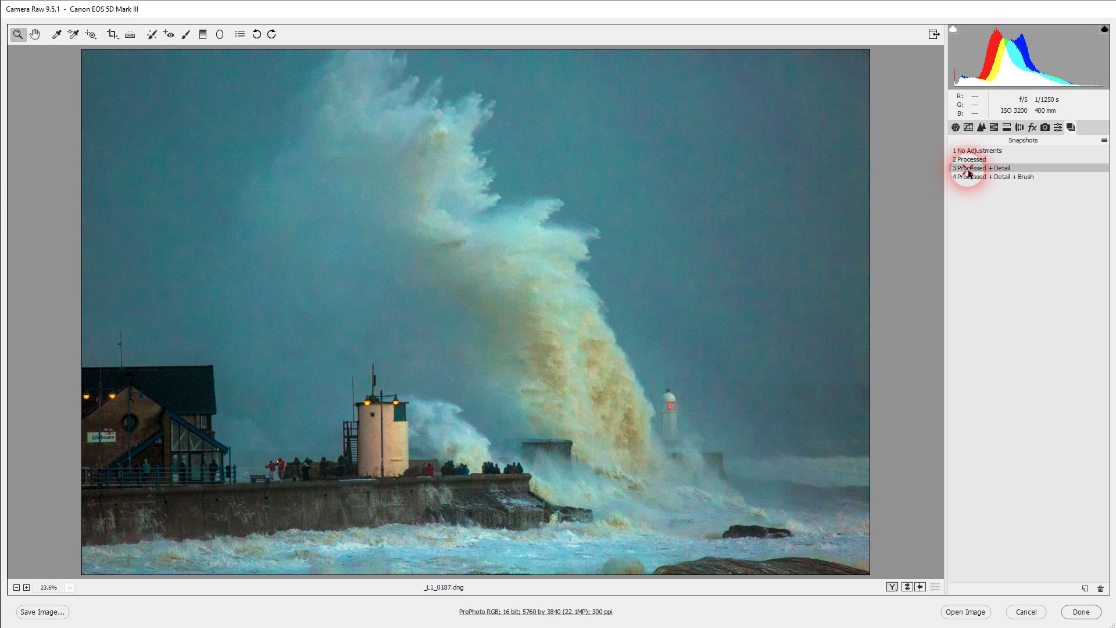
pyautogui.click(981, 127)
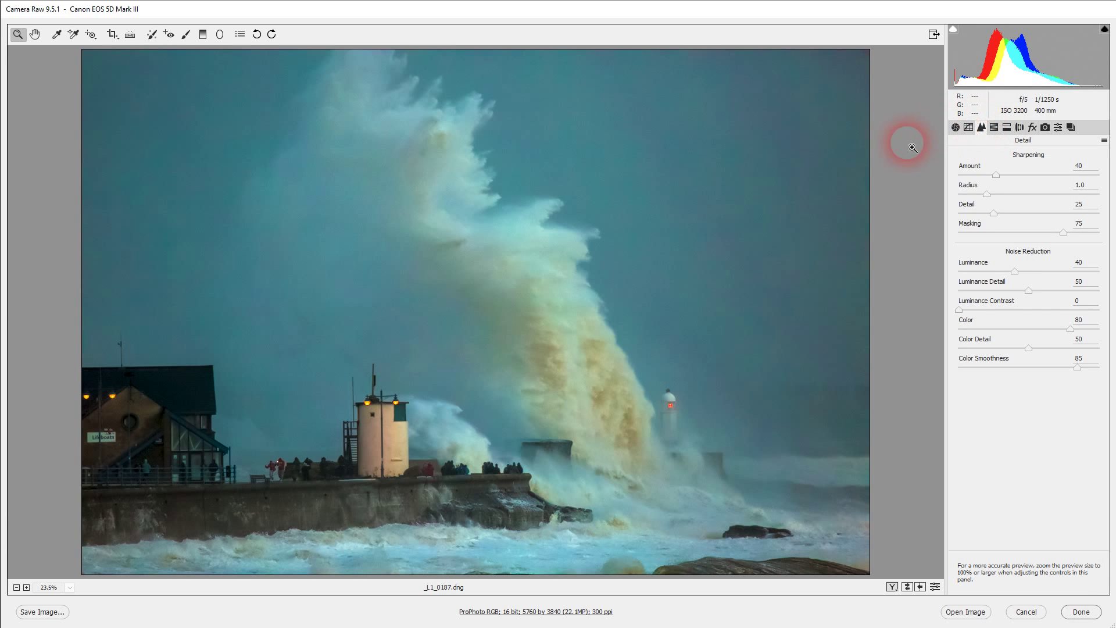
pyautogui.click(1071, 128)
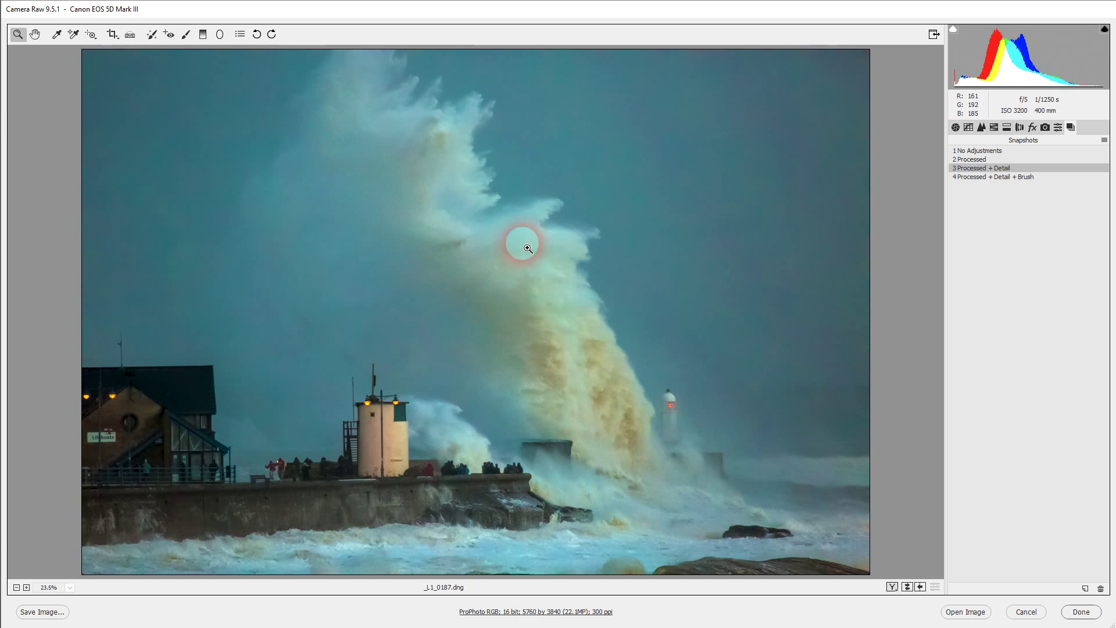
# - Apply the Processed + Detail + Brush snapshot and convert it to grayscale with Oranges at -46 and Blues at +37
pyautogui.click(1025, 178)
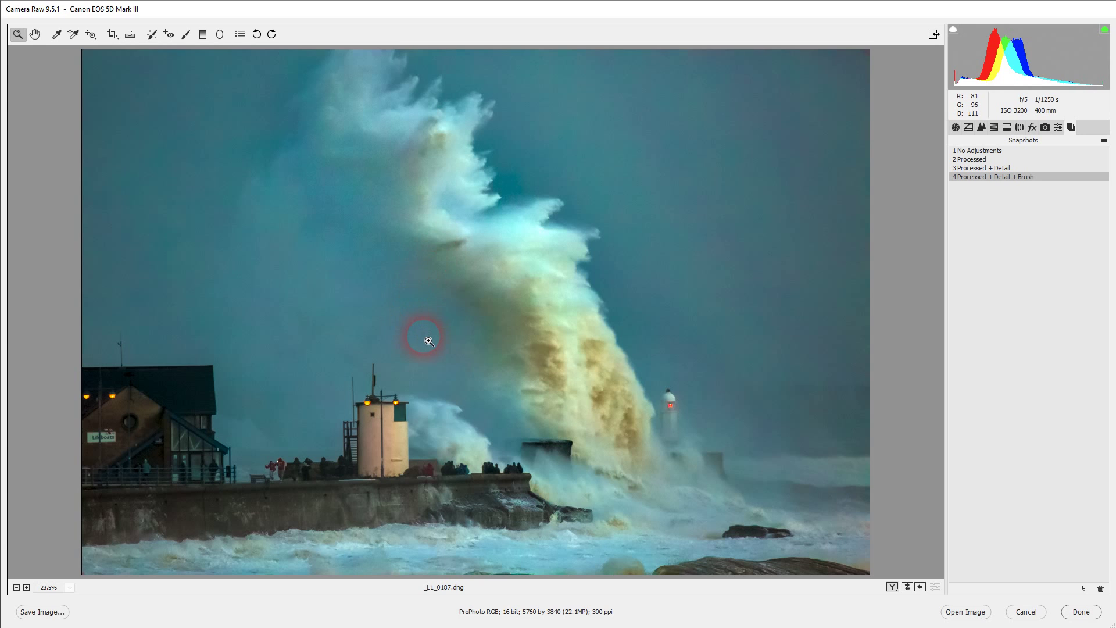
pyautogui.click(994, 129)
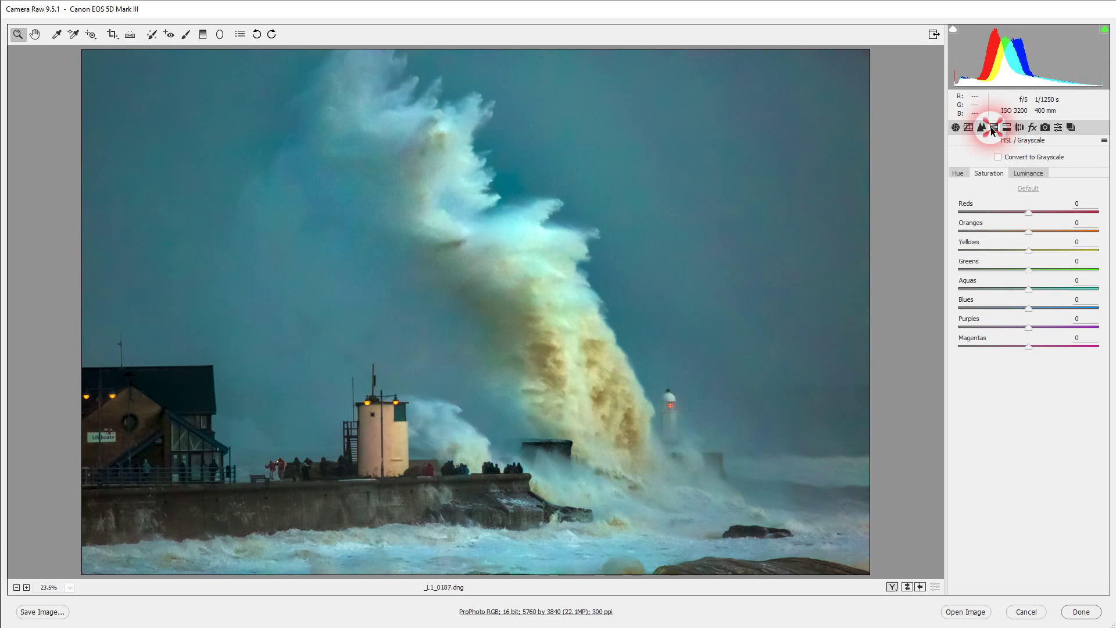
pyautogui.click(998, 159)
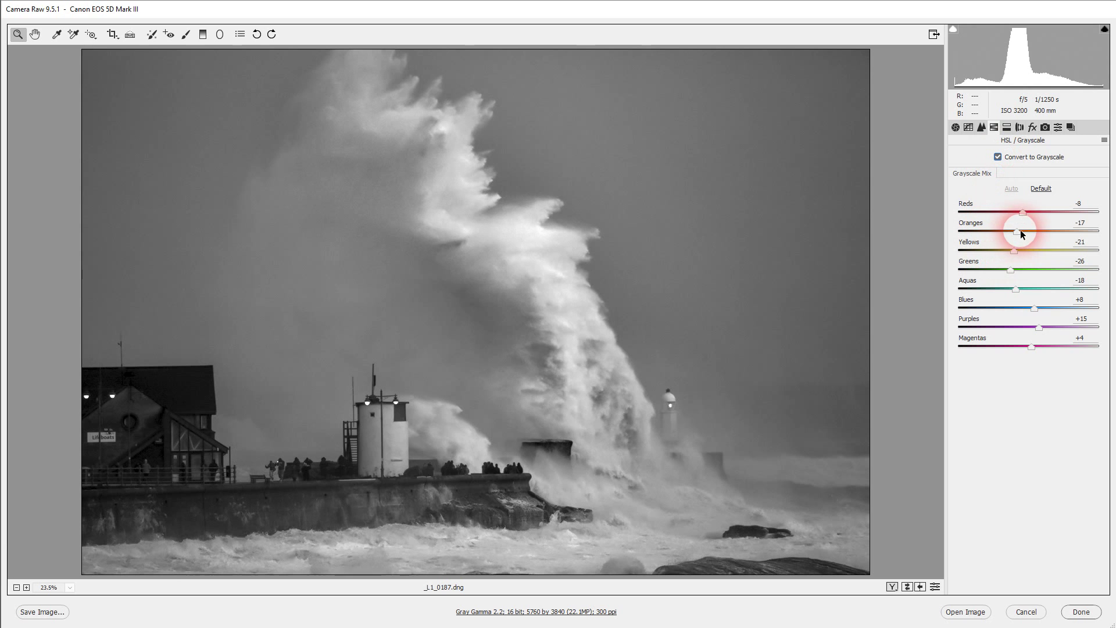
pyautogui.moveTo(1018, 236)
pyautogui.mouseDown()
pyautogui.moveTo(988, 235)
pyautogui.moveTo(996, 233)
pyautogui.mouseUp()
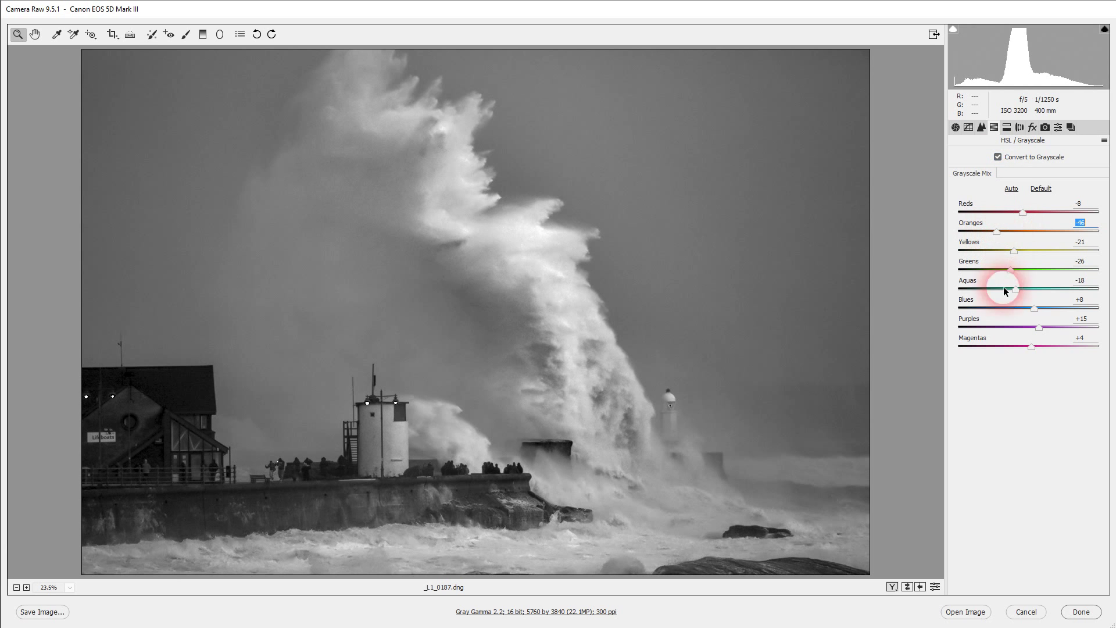
pyautogui.moveTo(1034, 308)
pyautogui.mouseDown()
pyautogui.moveTo(1076, 310)
pyautogui.moveTo(1053, 310)
pyautogui.mouseUp()
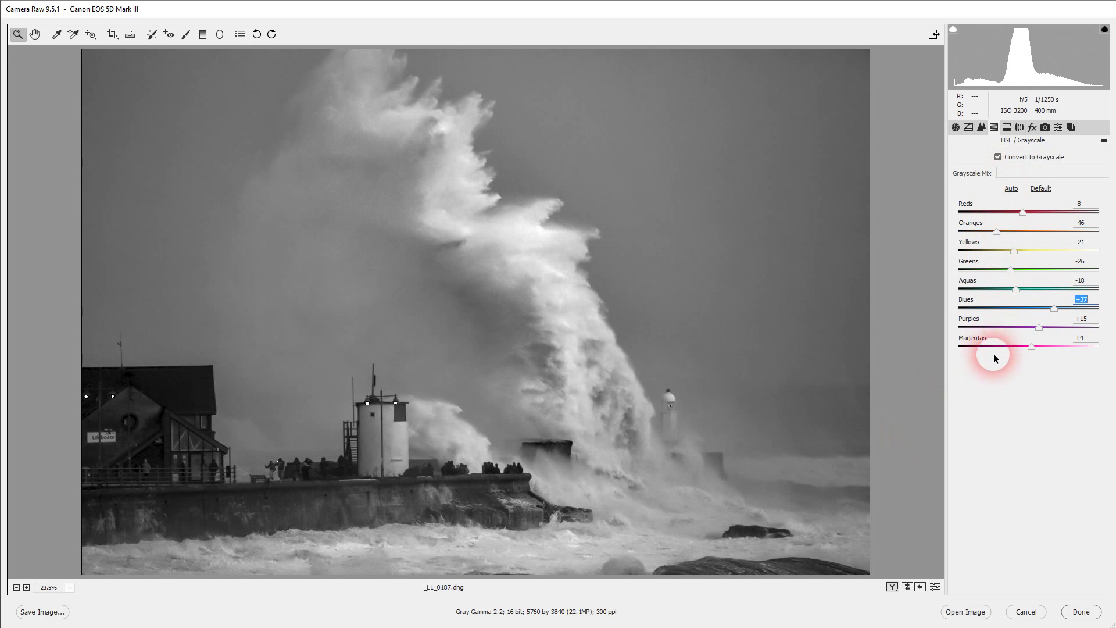
# - Save the grayscale version as a new snapshot named B&W
pyautogui.click(1072, 127)
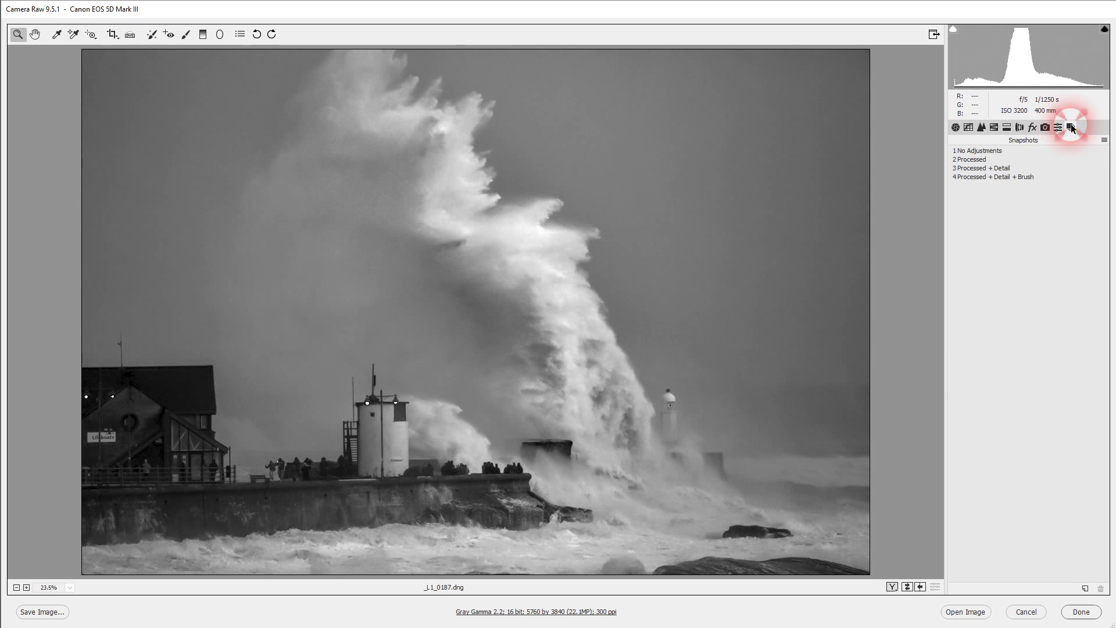
pyautogui.click(1085, 589)
pyautogui.click(234, 5)
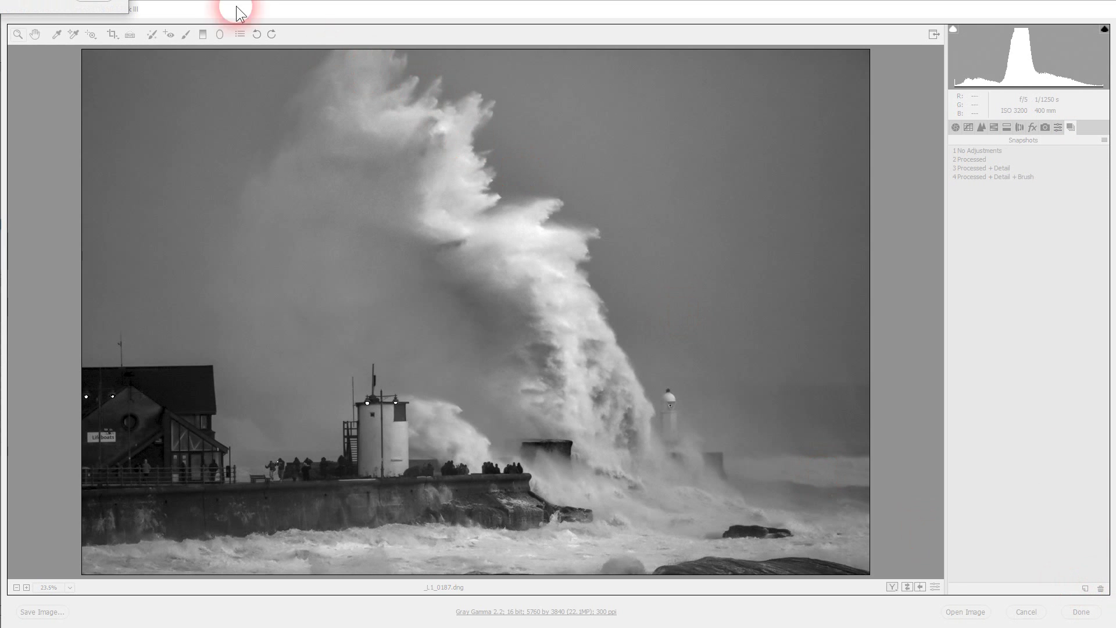
pyautogui.moveTo(234, 5); pyautogui.dragTo(571, 253)
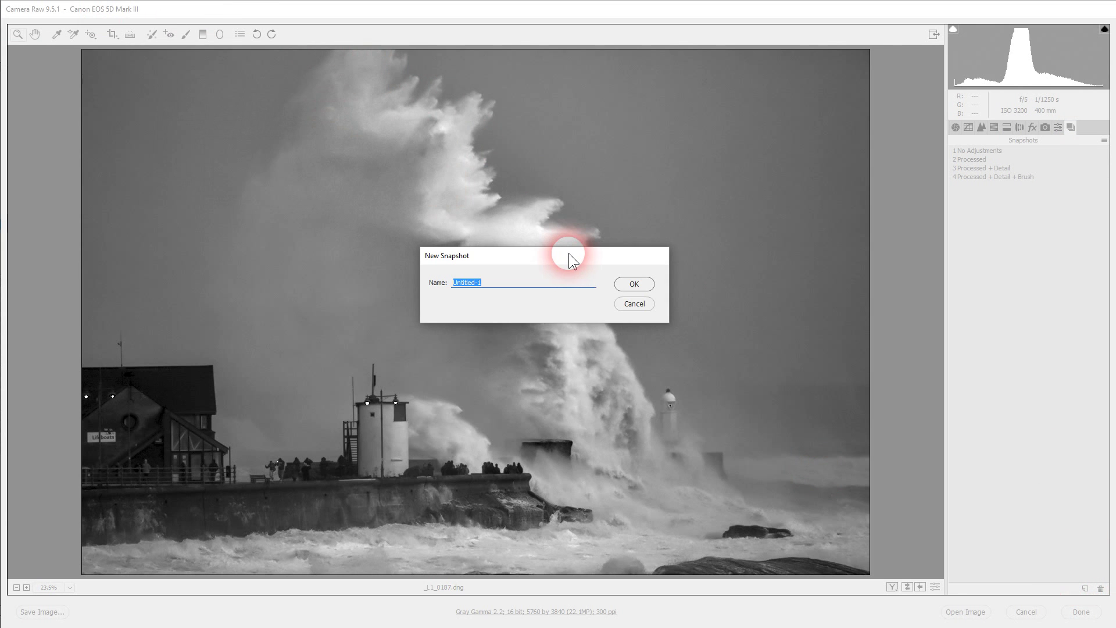
pyautogui.write('B&W')
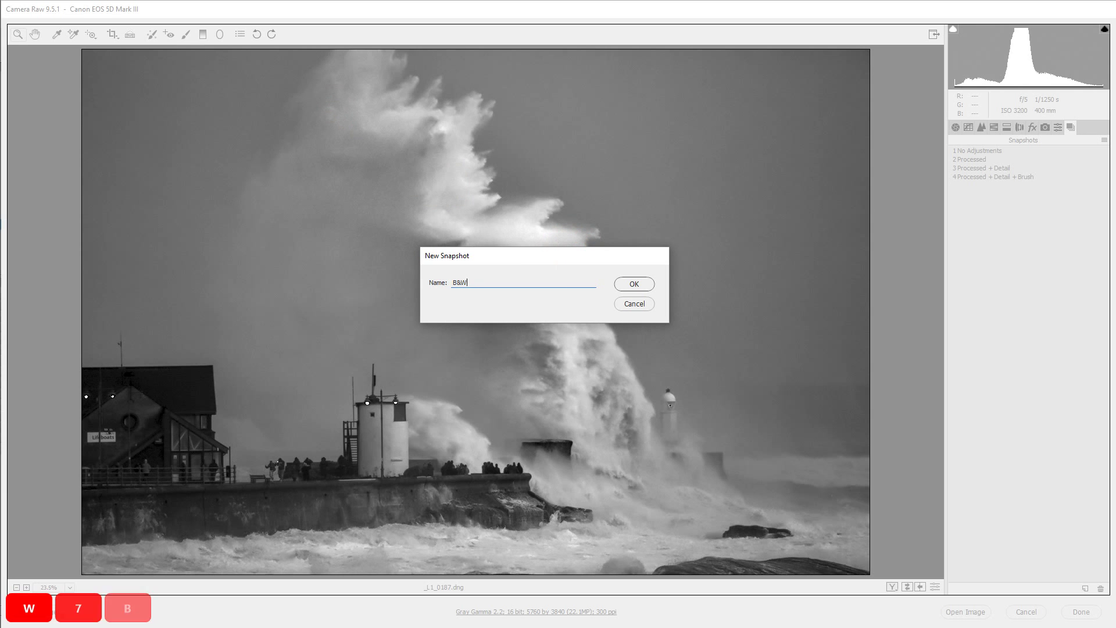
pyautogui.click(634, 284)
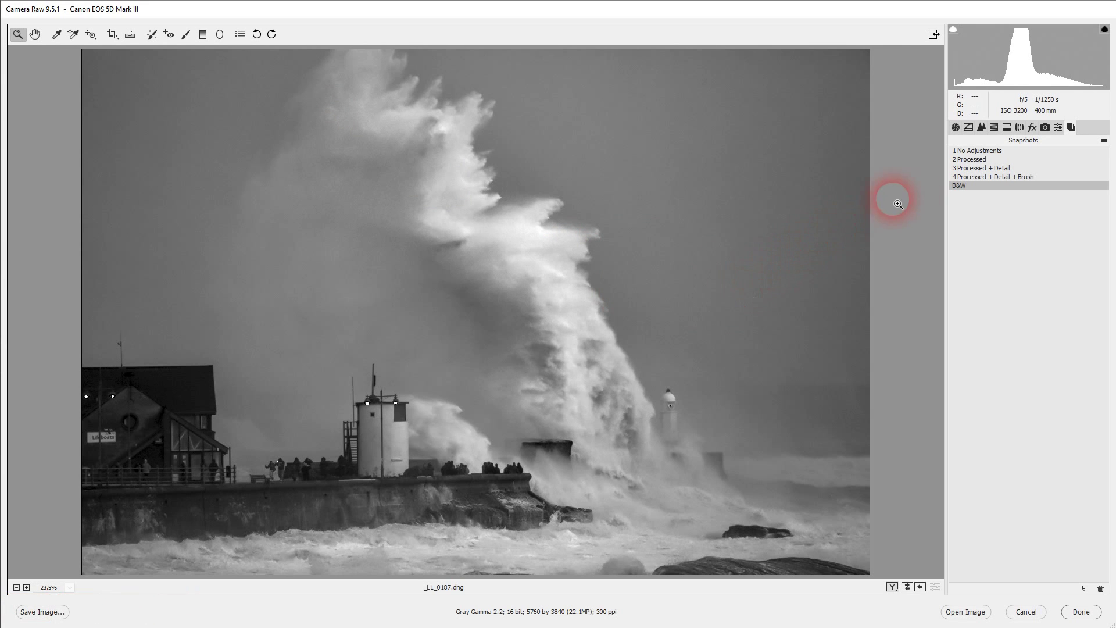
# - Compare the Processed + Detail + Brush and B&W snapshots, and return the image to the No Adjustments snapshot
pyautogui.click(975, 176)
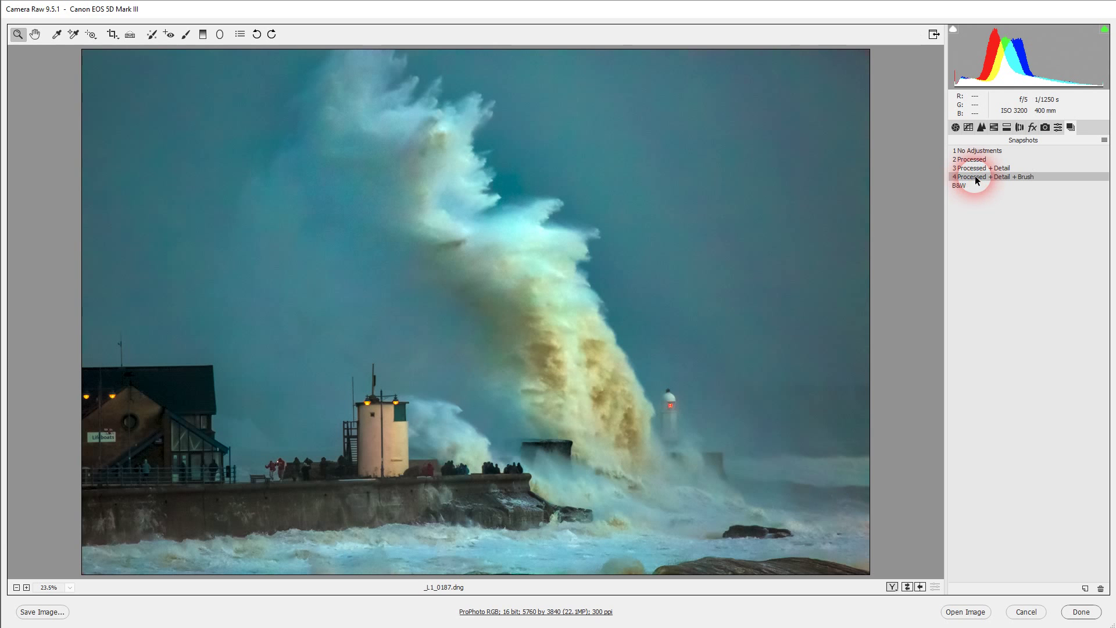
pyautogui.click(959, 186)
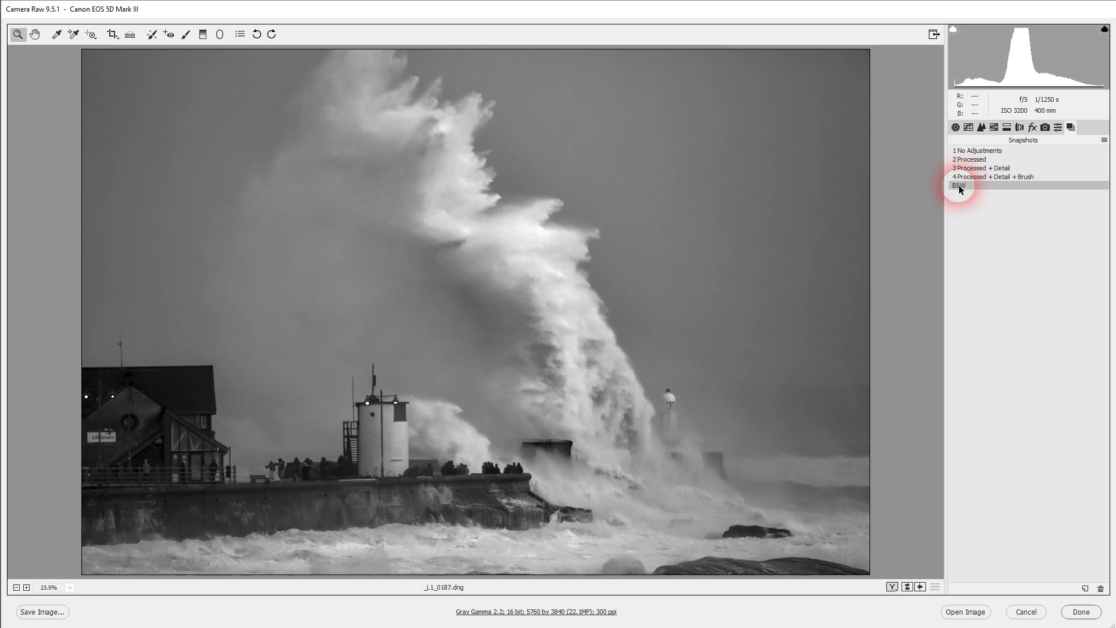
pyautogui.click(978, 152)
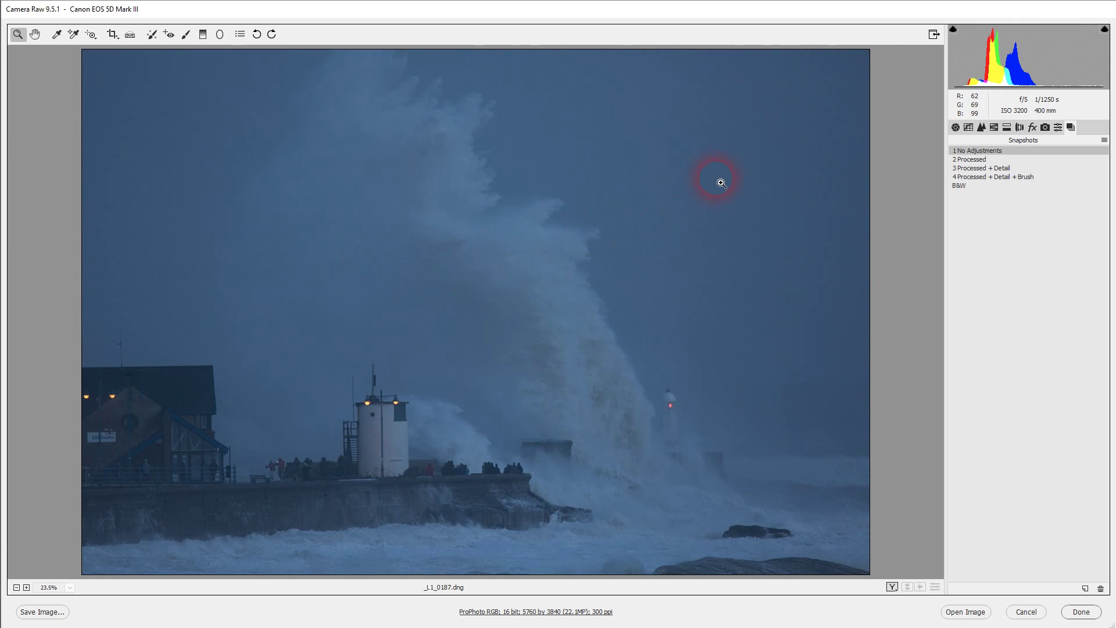
# - Try the Auto white balance preset on the unadjusted image
pyautogui.click(955, 128)
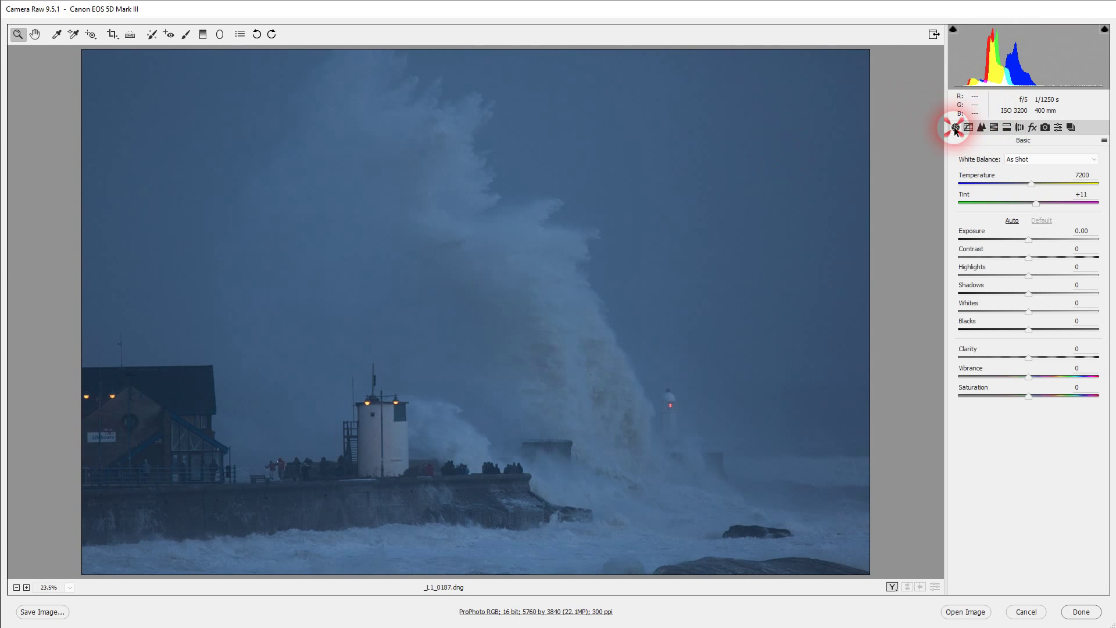
pyautogui.click(1038, 160)
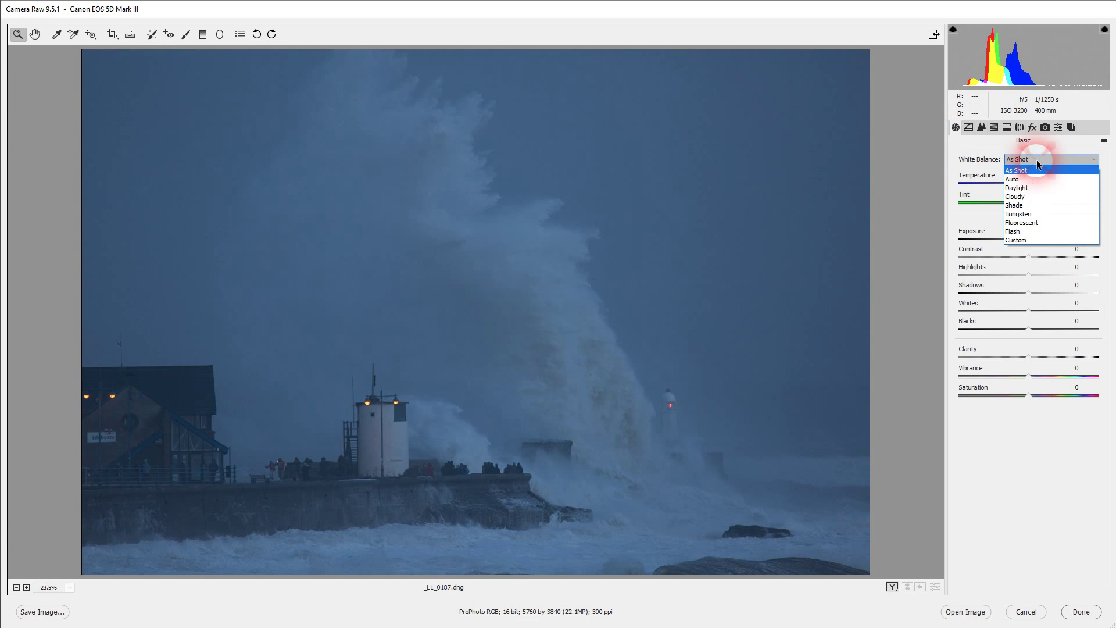
pyautogui.click(1017, 180)
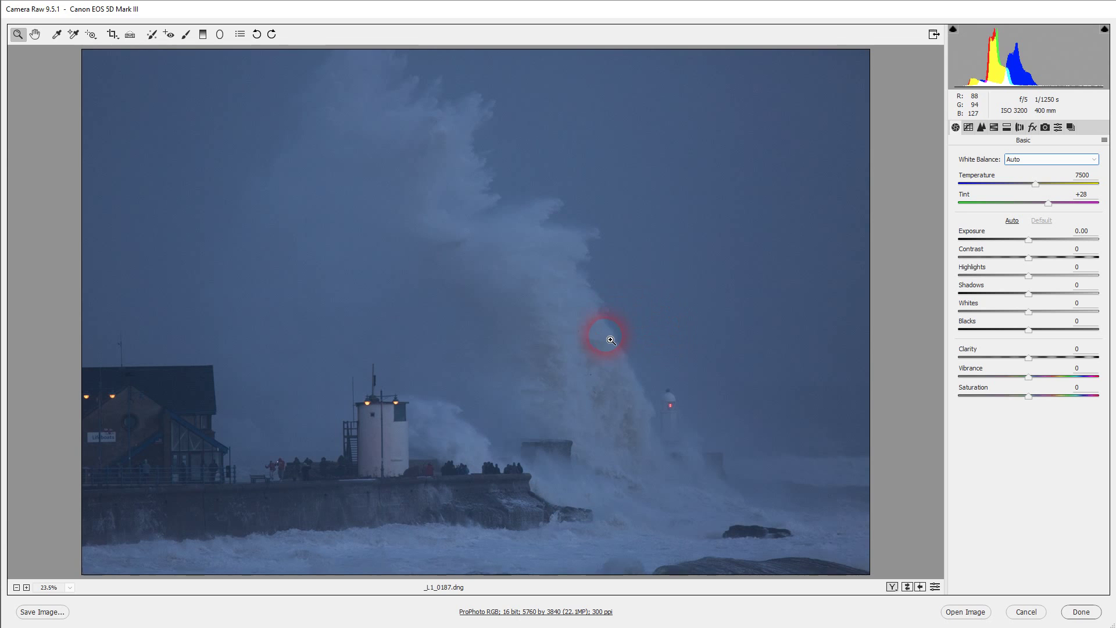
# - Sample the white balance from the distant lighthouse and set the temperature to 29000
pyautogui.click(57, 36)
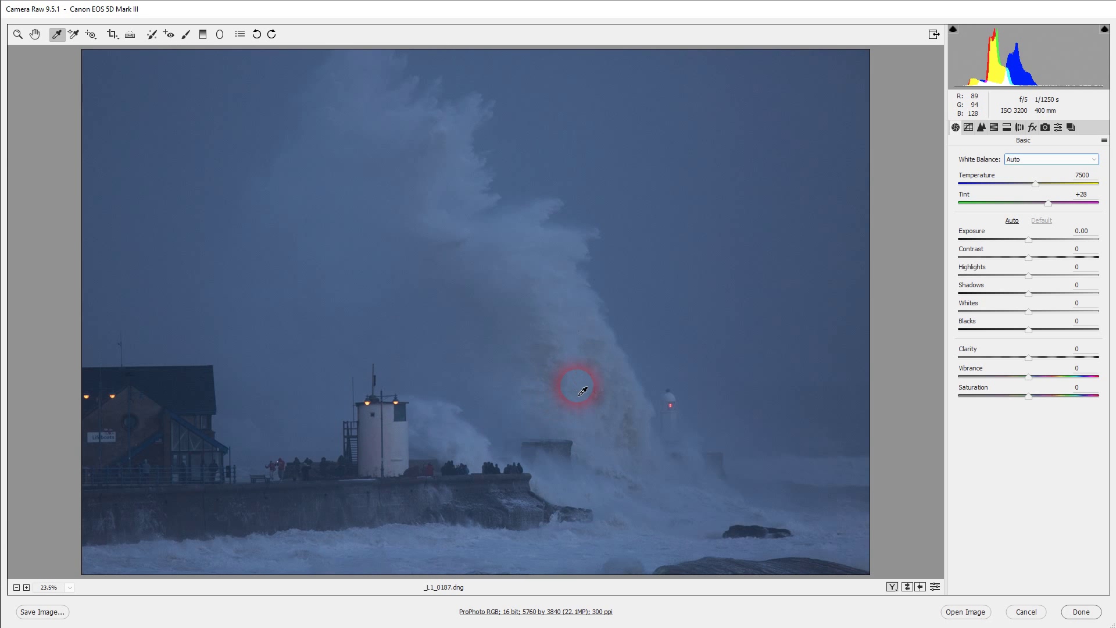
pyautogui.click(673, 405)
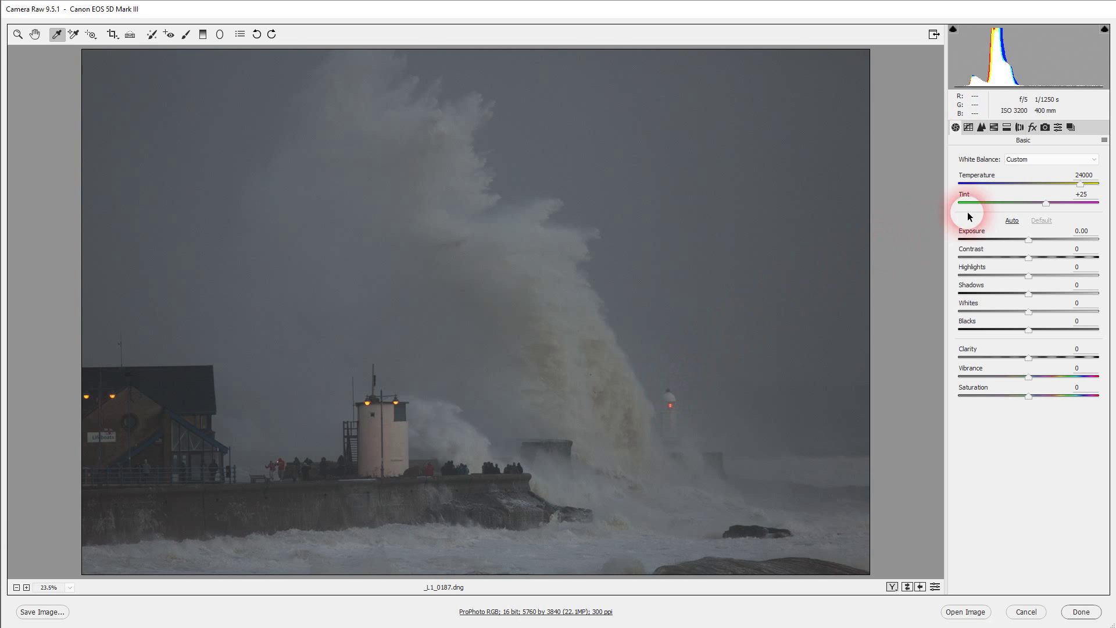
pyautogui.click(1081, 184)
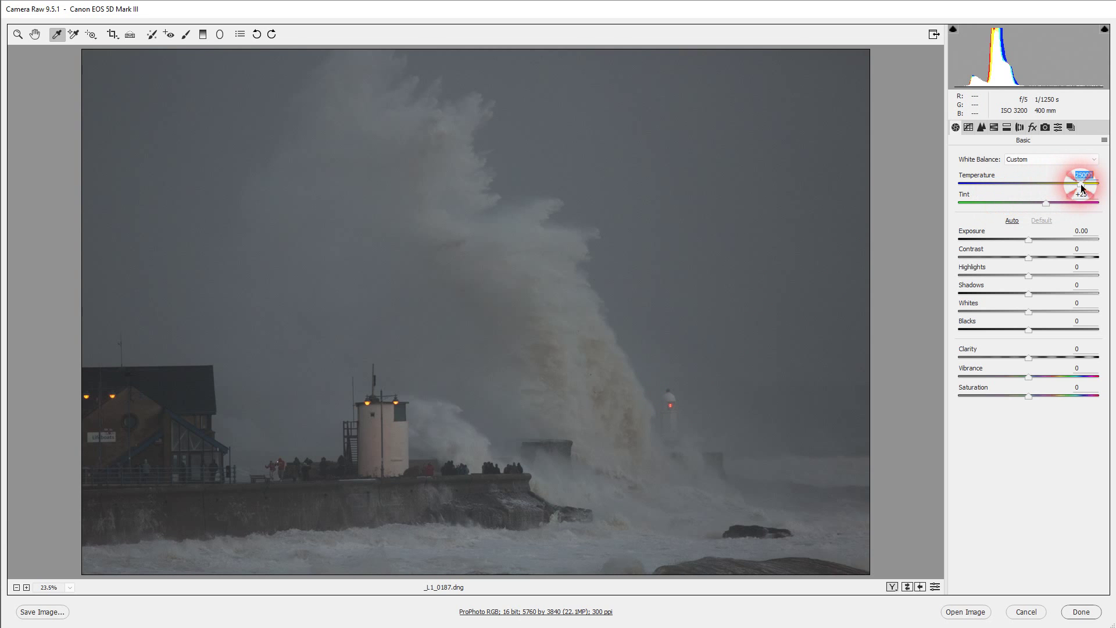
pyautogui.moveTo(1080, 184); pyautogui.dragTo(1084, 184)
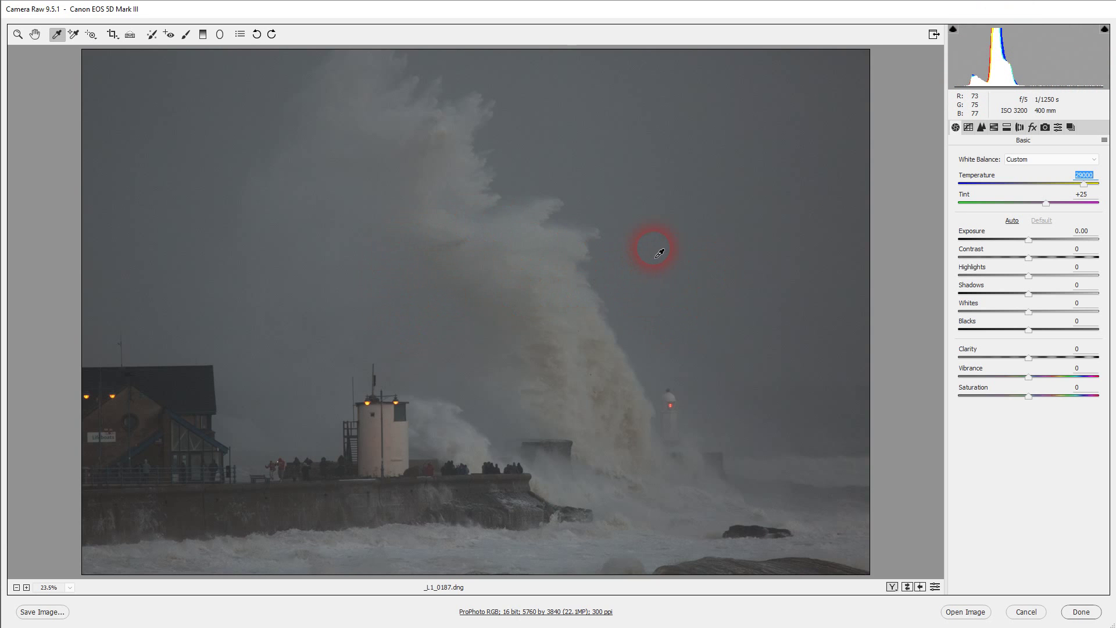
# - Shape the RGB point curve, moving the black point to input 28, output 0 and the white point to input 134, output 255
pyautogui.click(969, 127)
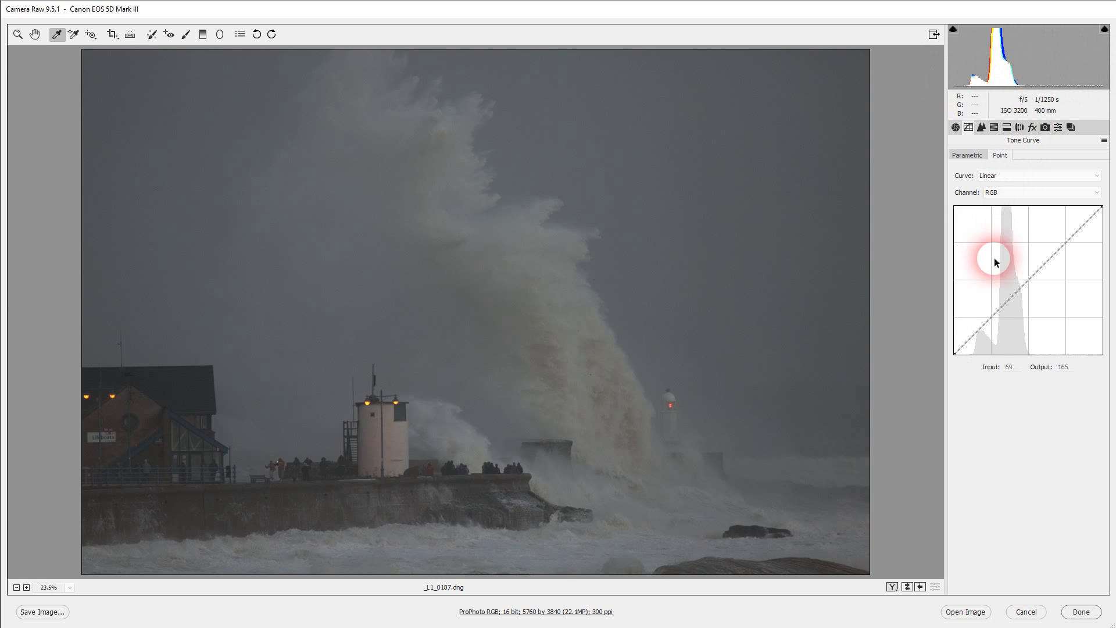
pyautogui.moveTo(952, 359); pyautogui.dragTo(976, 373)
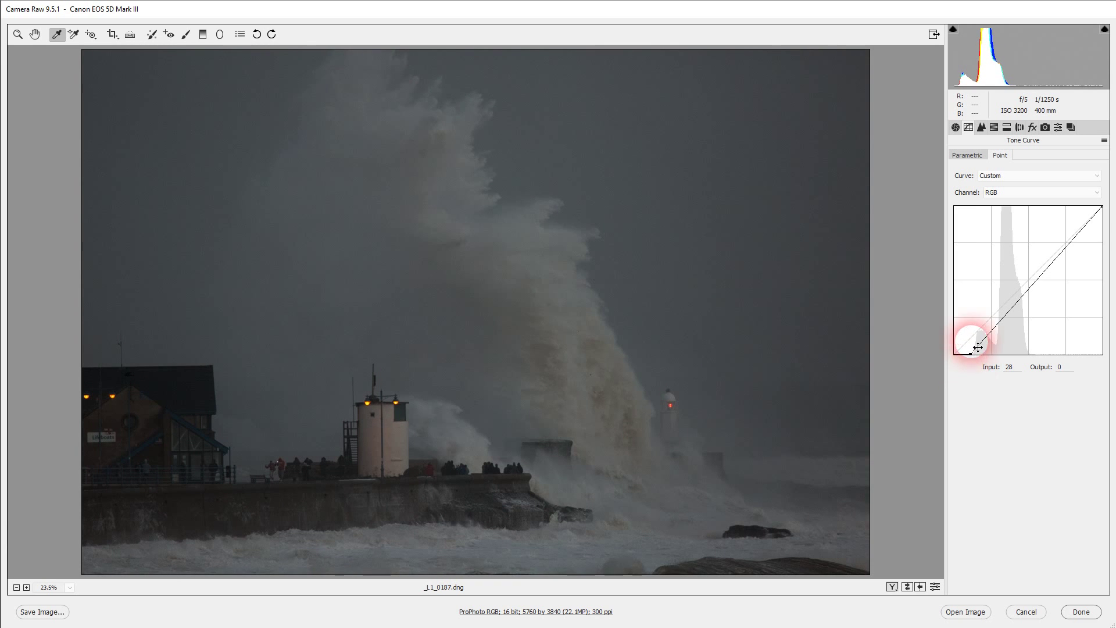
pyautogui.click(1106, 213)
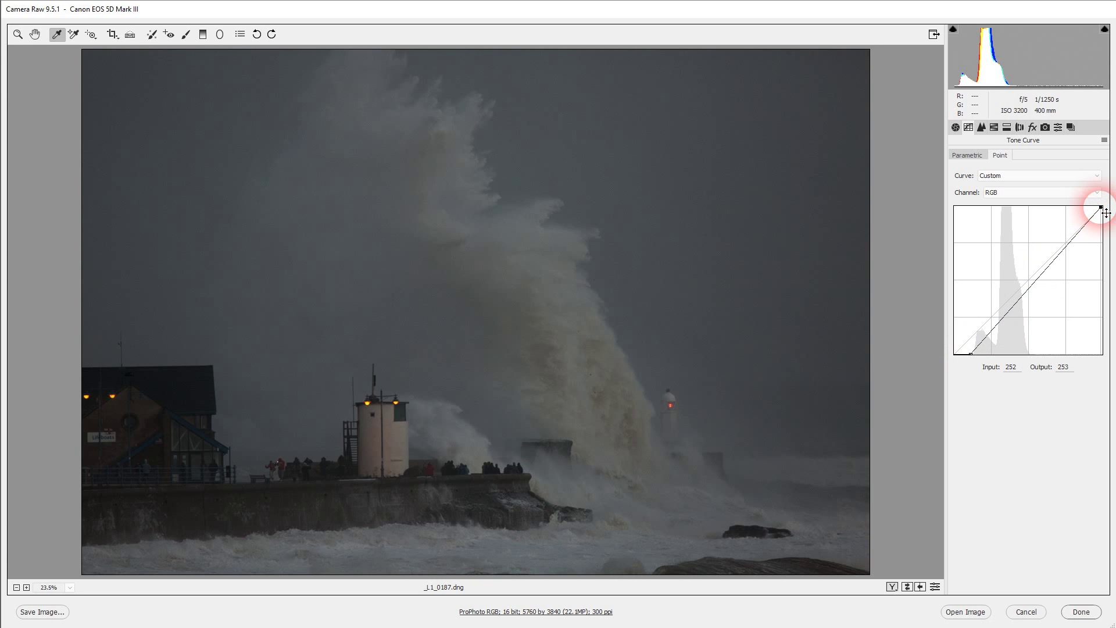
pyautogui.moveTo(1106, 213); pyautogui.dragTo(1037, 202)
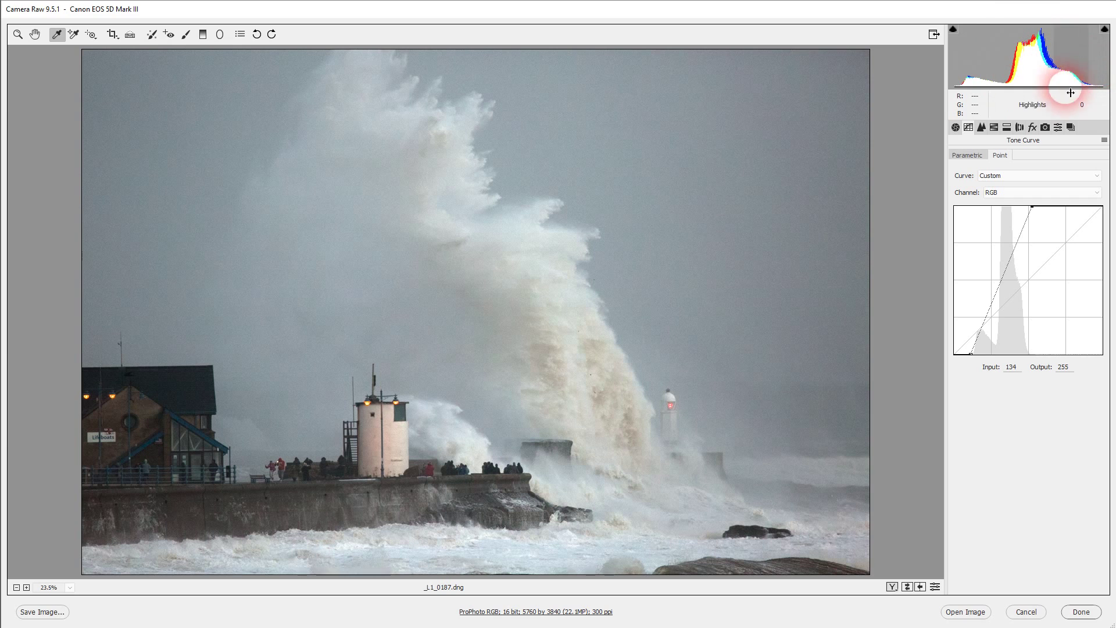
# - Apply the Processed snapshot and review its Basic adjustments
pyautogui.click(956, 127)
pyautogui.click(542, 345)
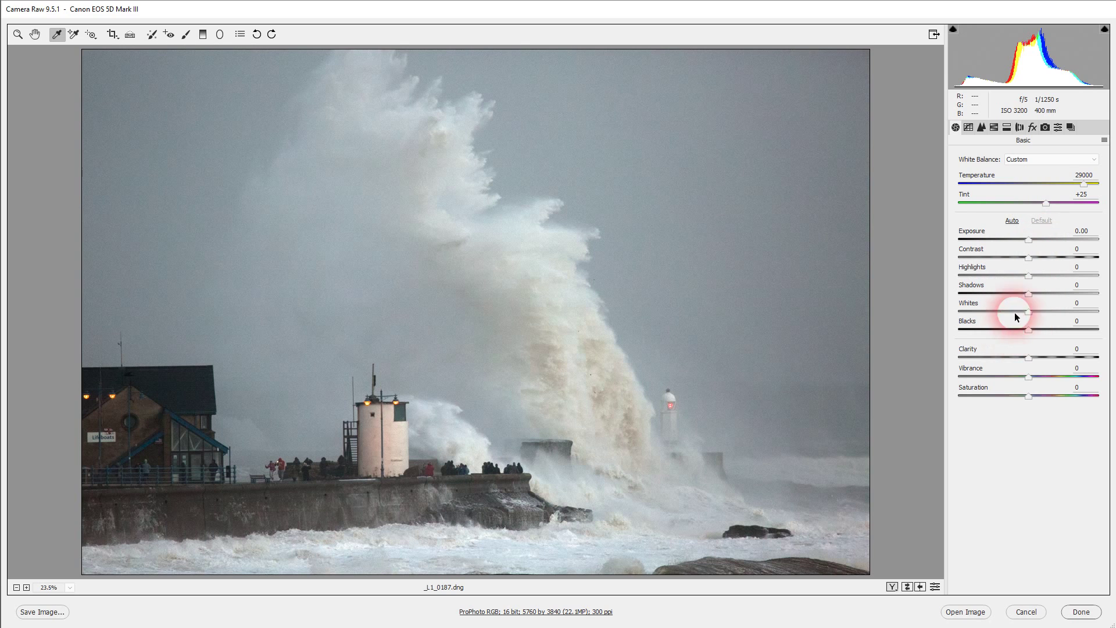
pyautogui.click(1071, 127)
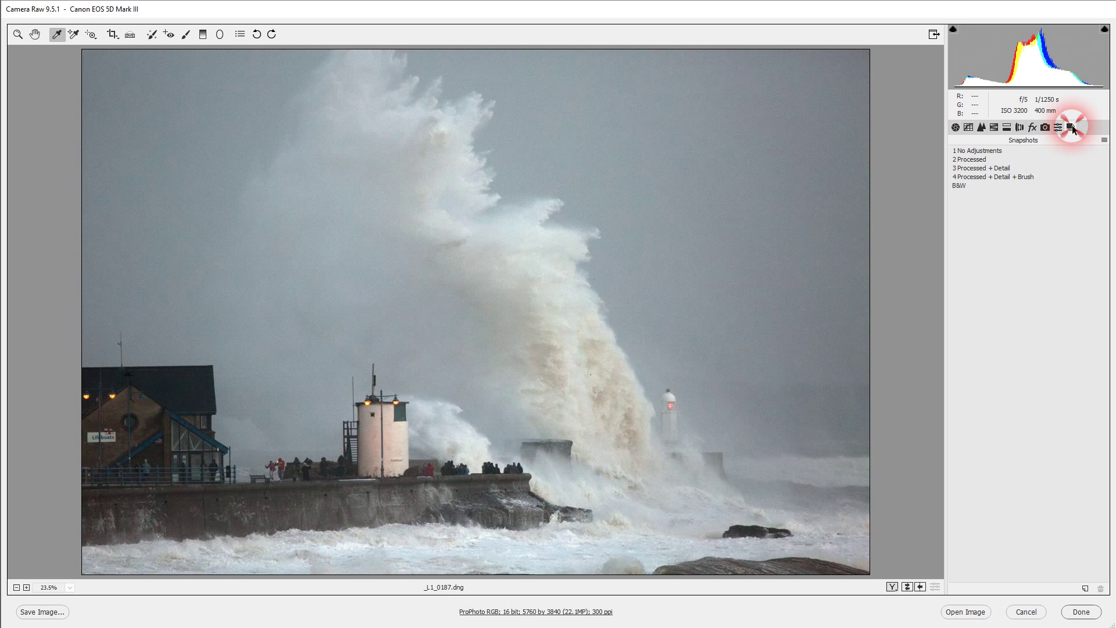
pyautogui.click(974, 160)
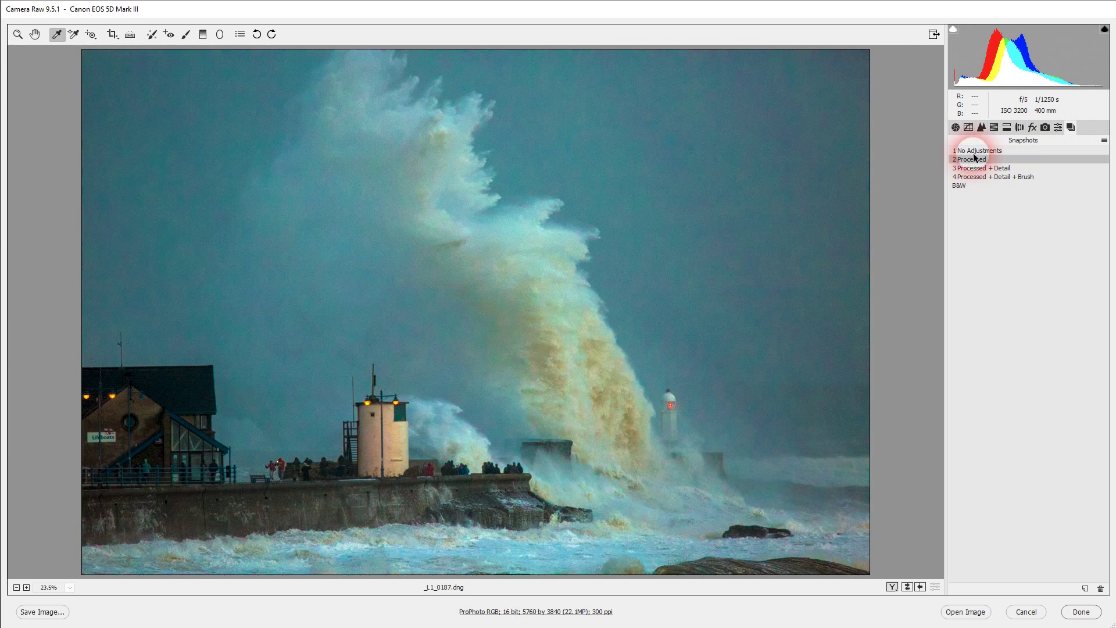
pyautogui.click(956, 128)
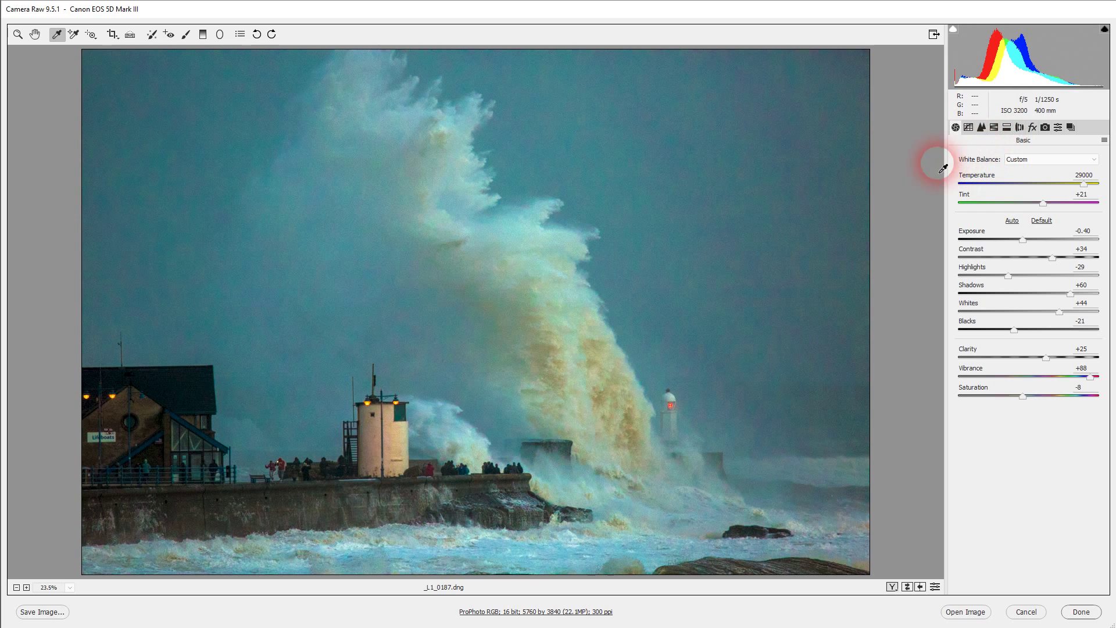
# - At 100% on the distant lighthouse, try Color noise reduction at 0 and reset it to its default of 25
pyautogui.click(982, 127)
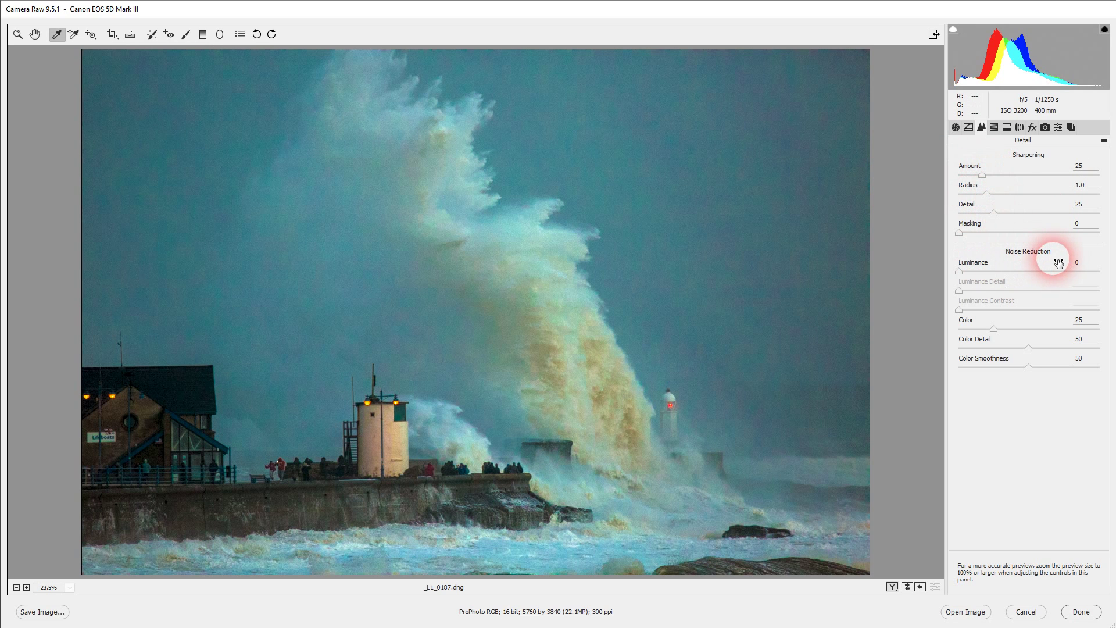
pyautogui.hotkey('ctrl', 'alt', '0')
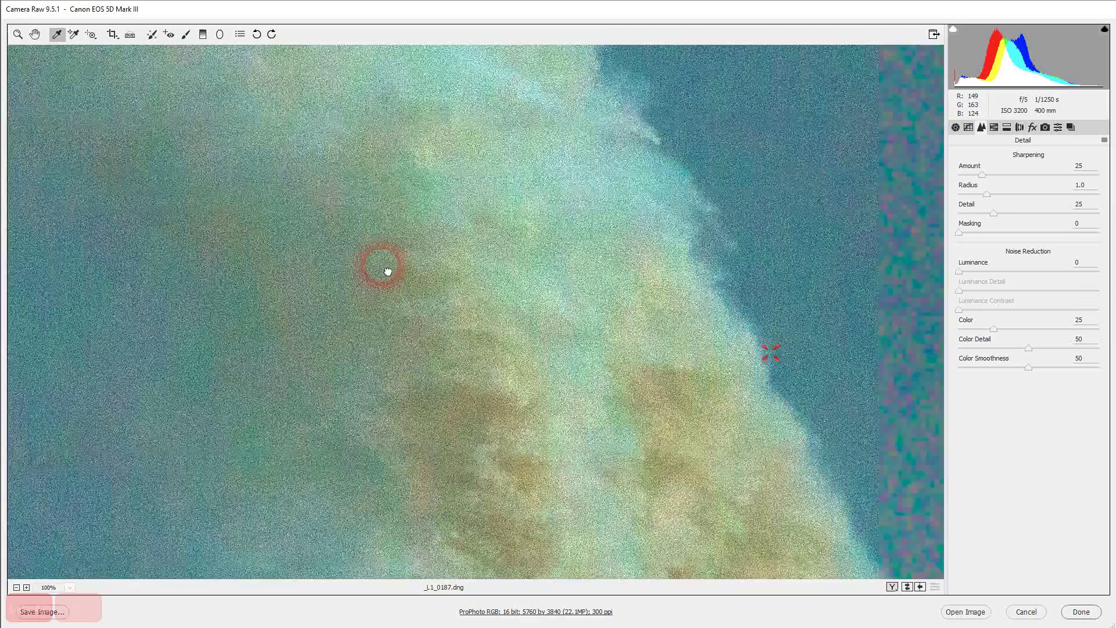
pyautogui.moveTo(387, 272); pyautogui.dragTo(418, 111)
pyautogui.press('space')
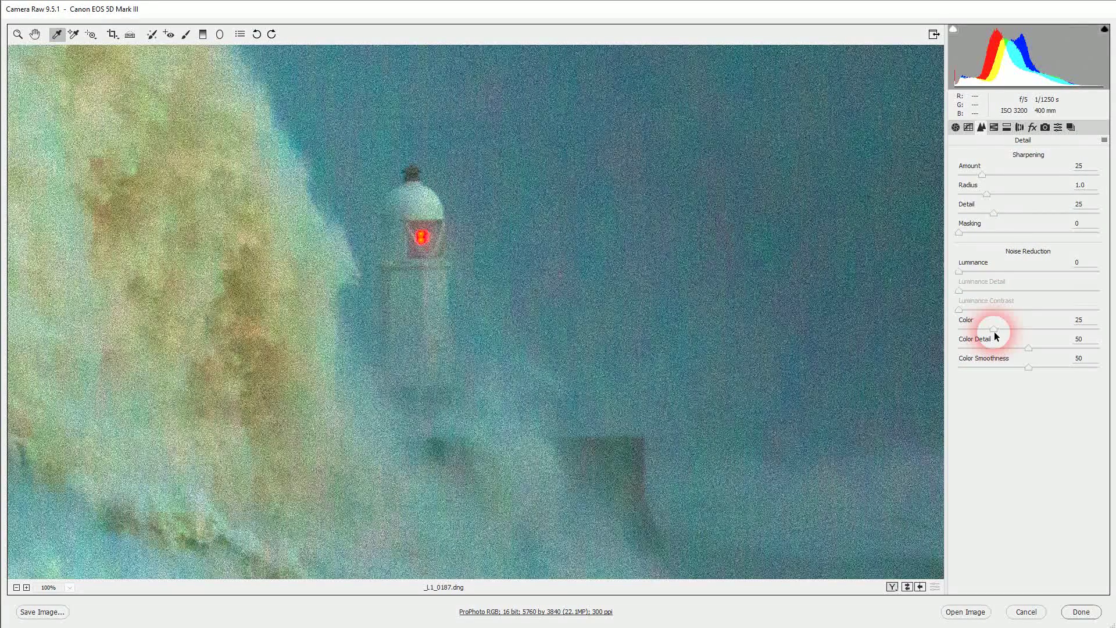
pyautogui.moveTo(993, 327); pyautogui.dragTo(927, 324)
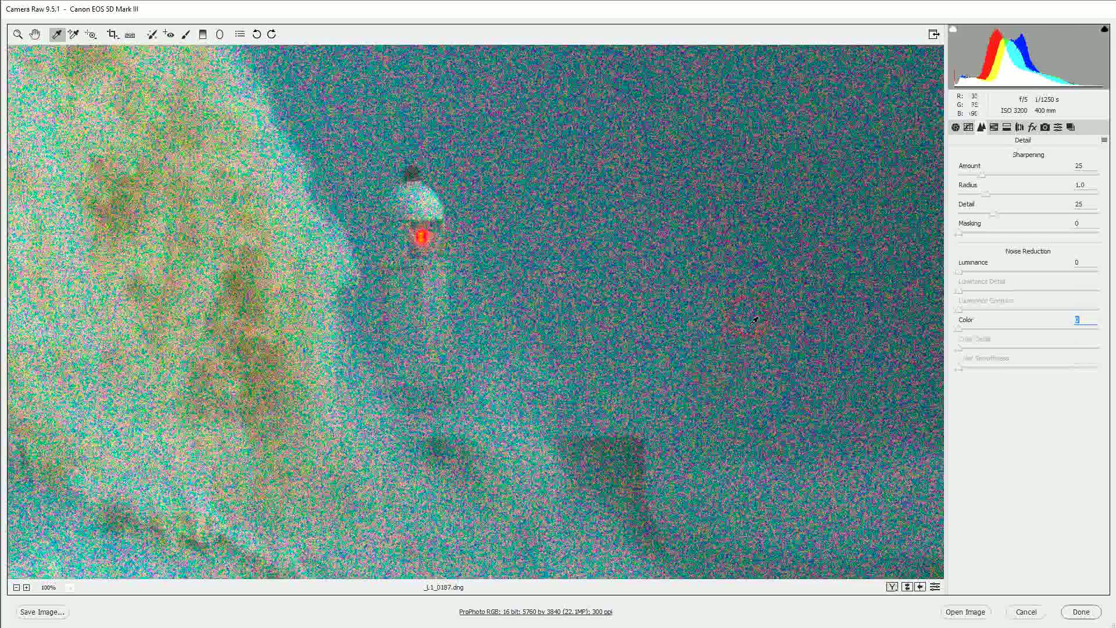
pyautogui.moveTo(975, 345); pyautogui.dragTo(961, 336)
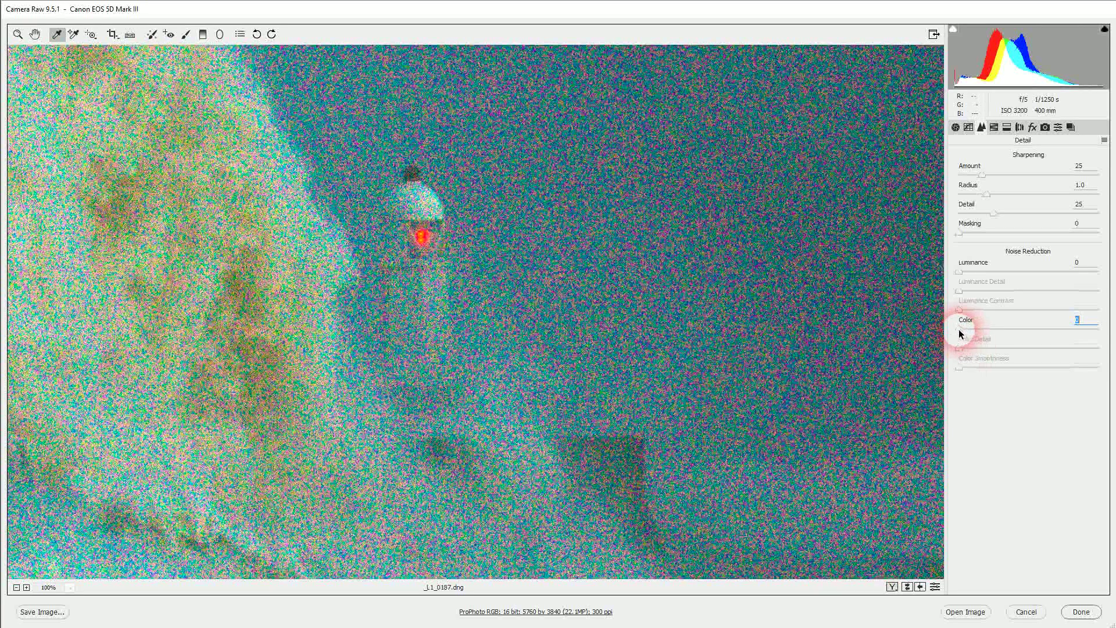
pyautogui.doubleClick(960, 333)
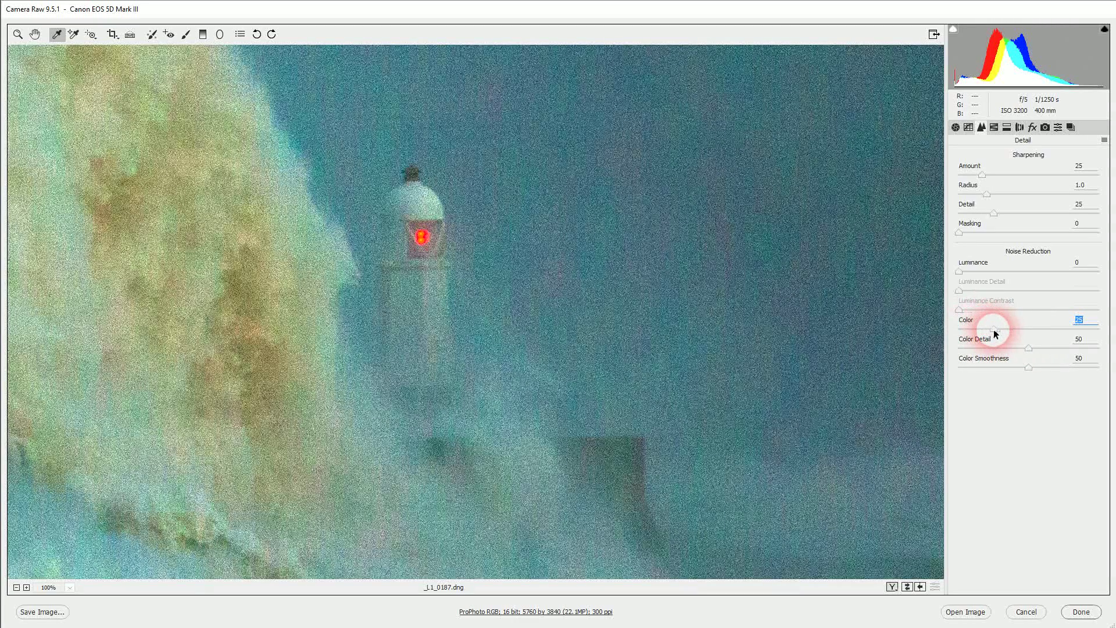
# - Set the noise reduction to Color 71, Color Smoothness 83 and Luminance 40
pyautogui.moveTo(994, 334); pyautogui.dragTo(1050, 330)
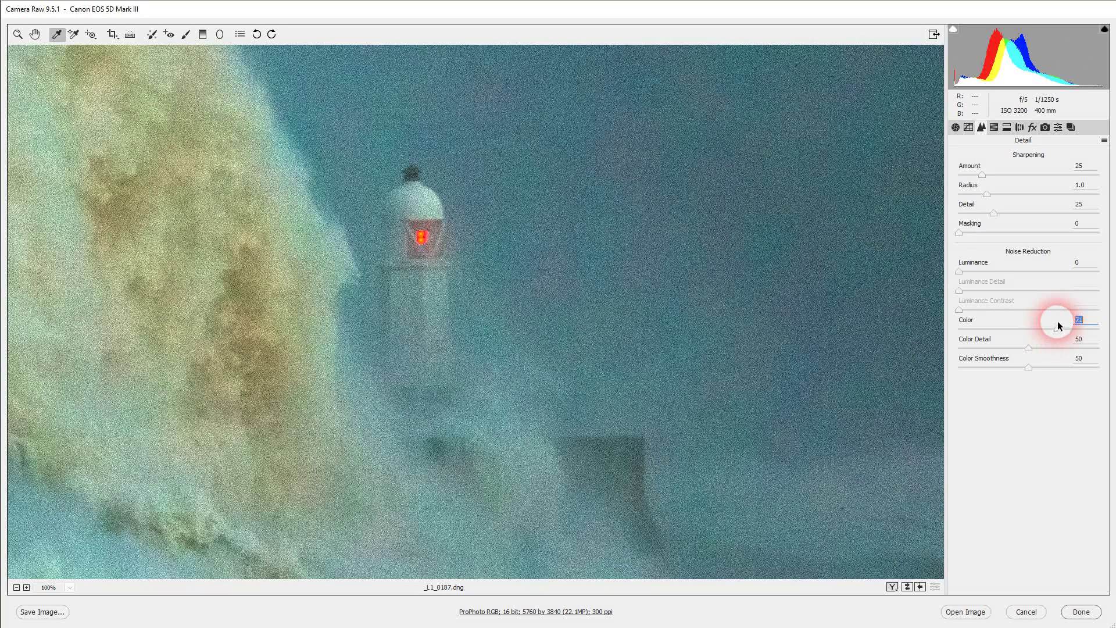
pyautogui.moveTo(1027, 367); pyautogui.dragTo(1073, 368)
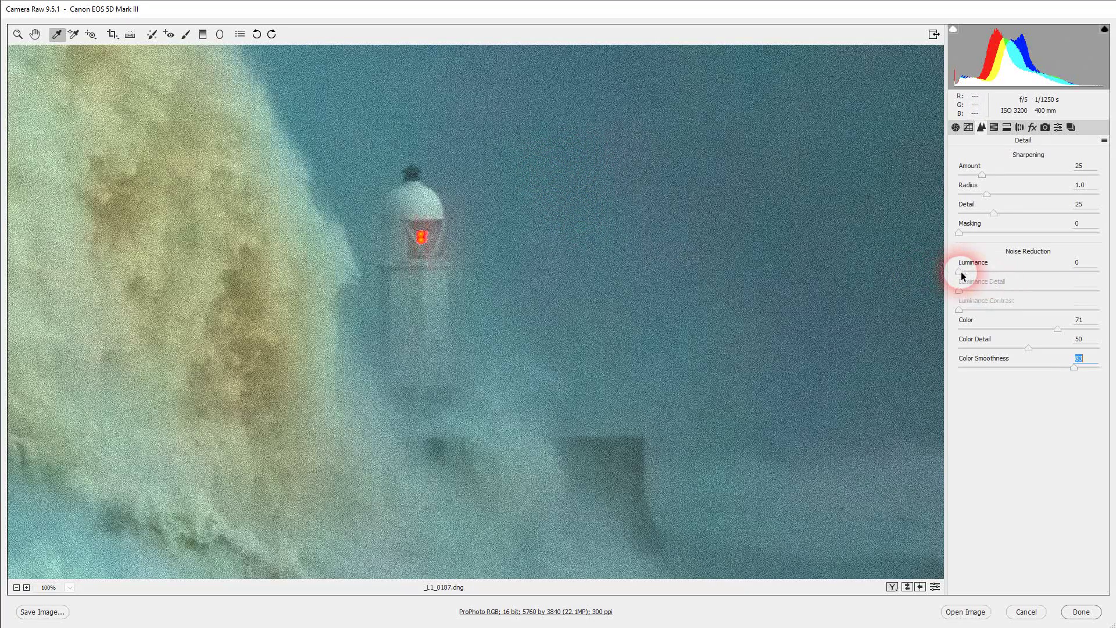
pyautogui.moveTo(962, 277); pyautogui.dragTo(1015, 278)
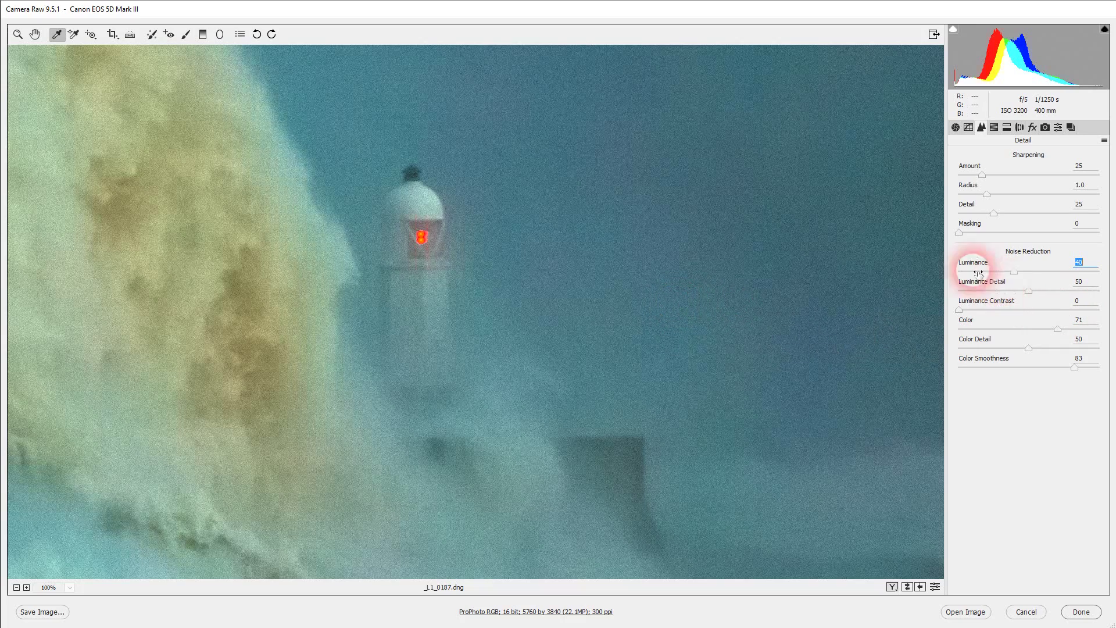
# - Compare the noise-reduced lighthouse area before and after, side by side and stacked, and return to the single view
pyautogui.click(893, 588)
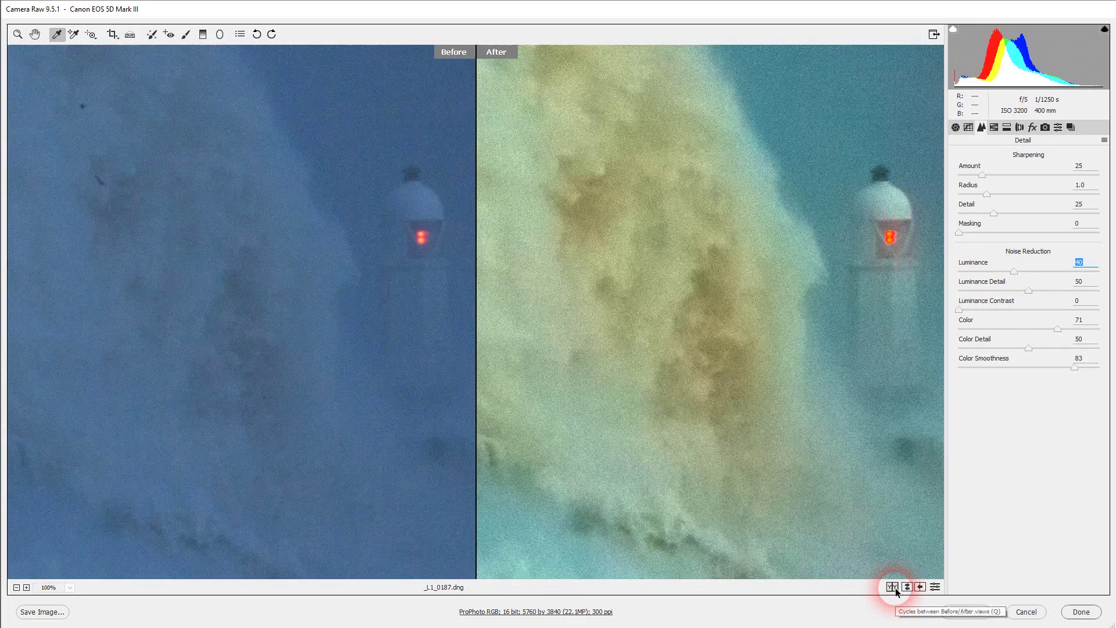
pyautogui.click(894, 587)
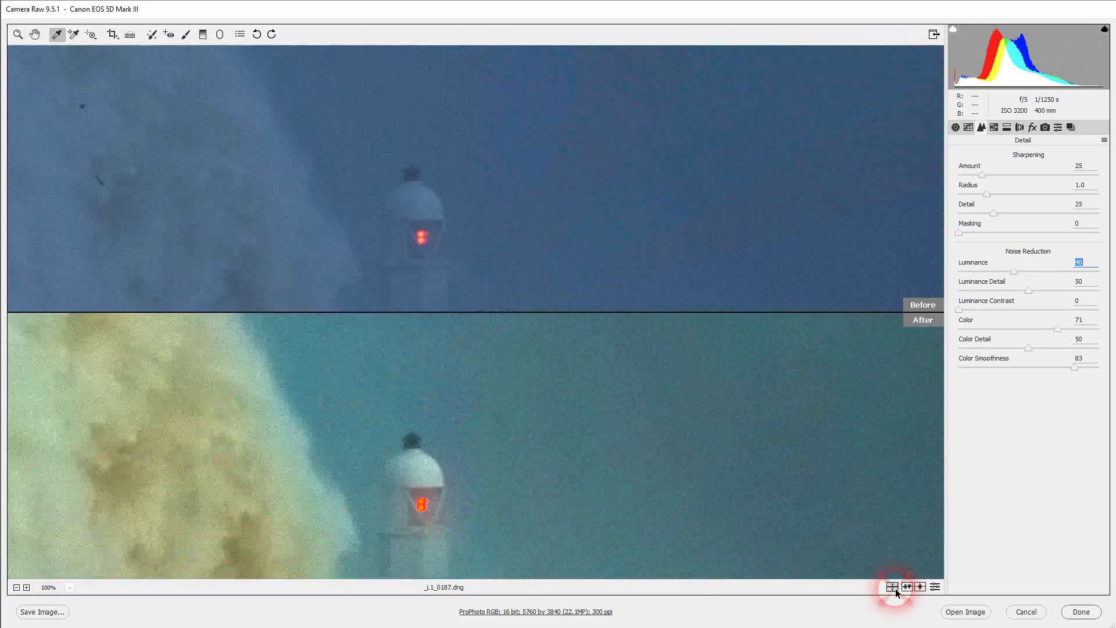
pyautogui.click(895, 590)
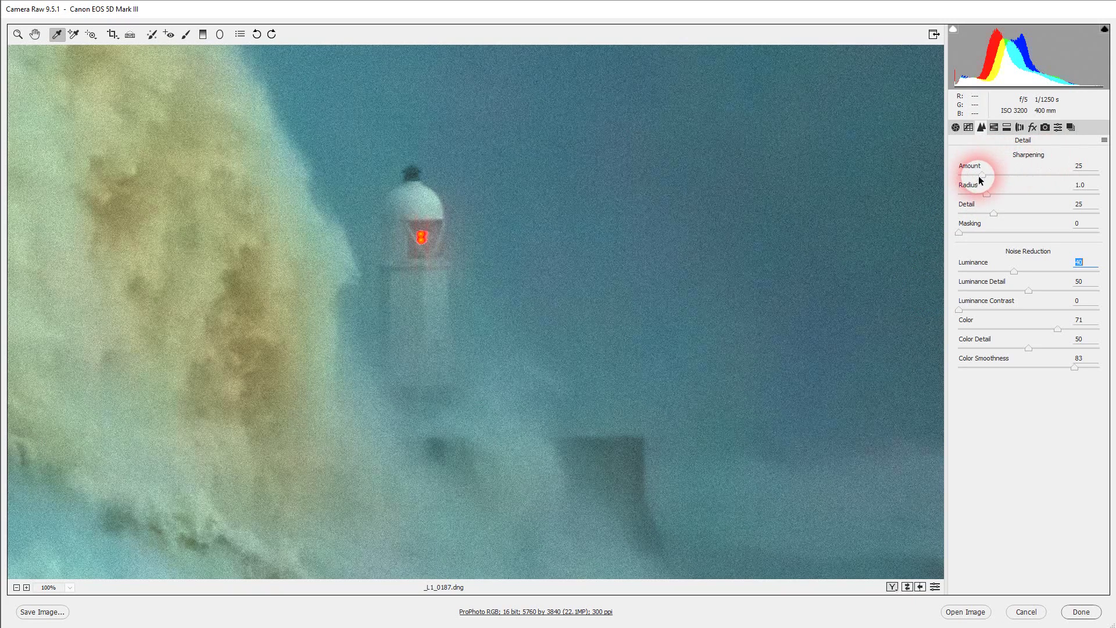
# - Set the sharpening Amount to 41 and, previewing the mask, Masking to 73, and fit the whole photo in view
pyautogui.moveTo(985, 179); pyautogui.dragTo(990, 181)
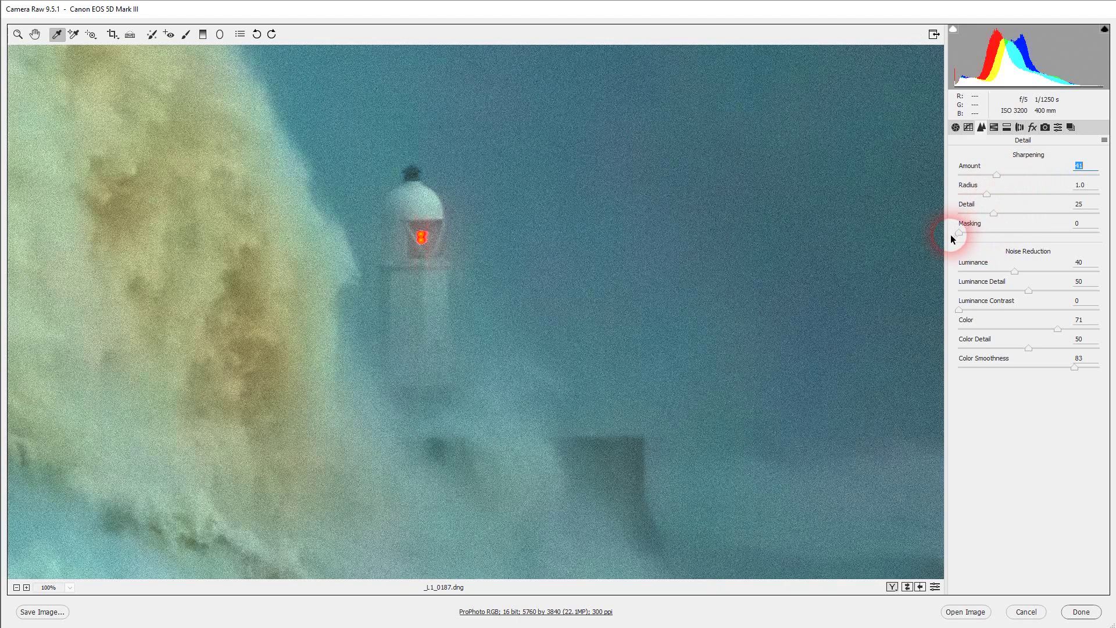
pyautogui.press('alt')
pyautogui.moveTo(961, 237); pyautogui.dragTo(1062, 235)
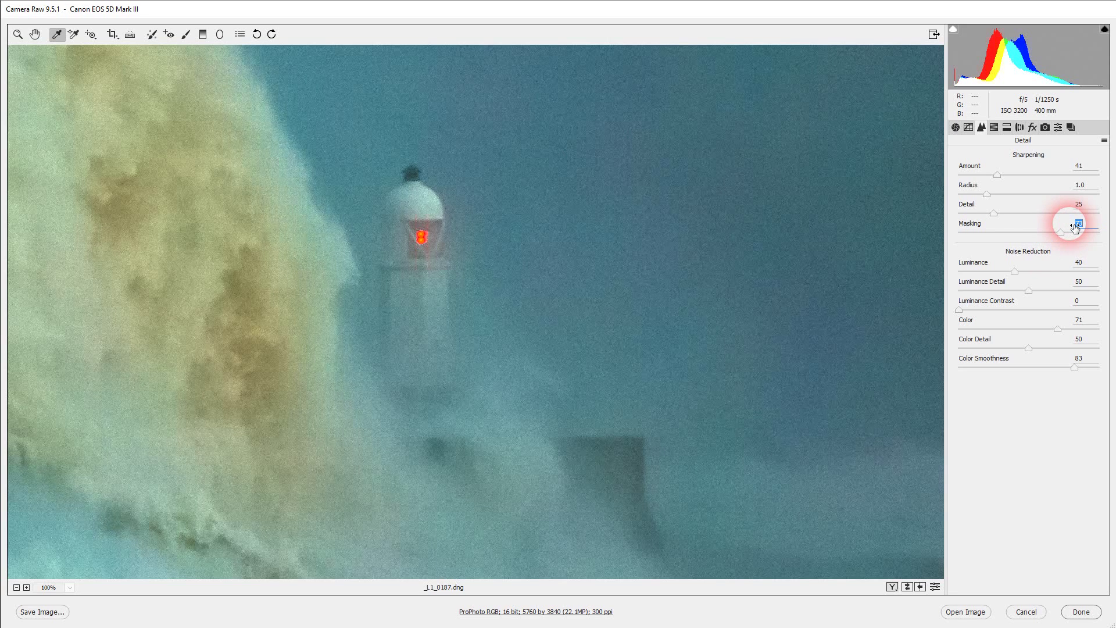
pyautogui.hotkey('ctrl', '0')
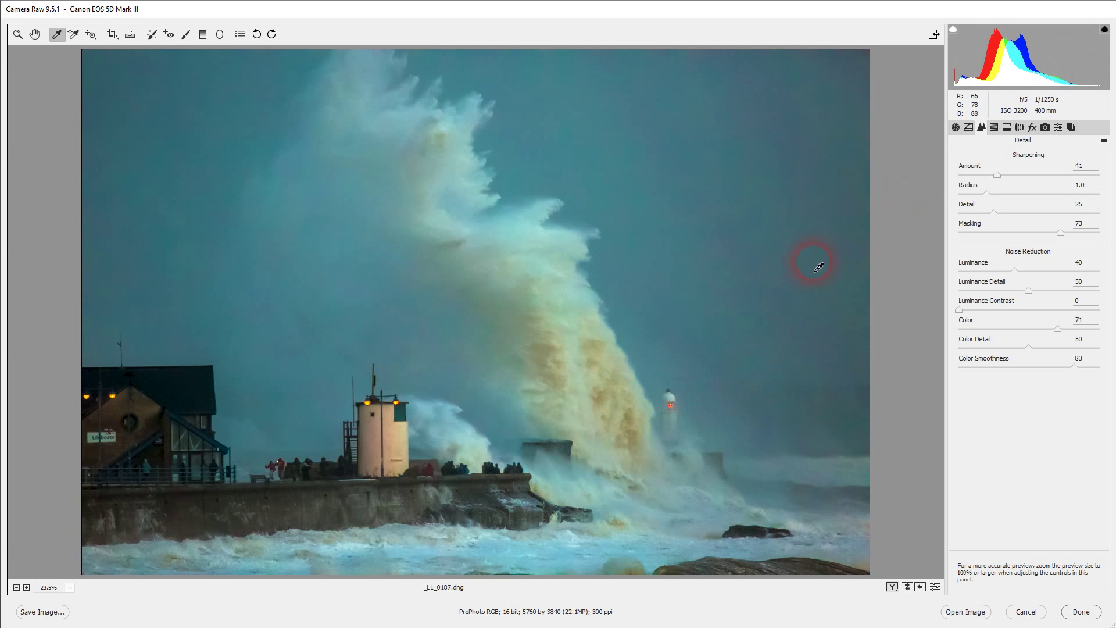
# - Apply the Processed + Detail snapshot and review its Basic, Tone Curve and Detail settings
pyautogui.click(1071, 126)
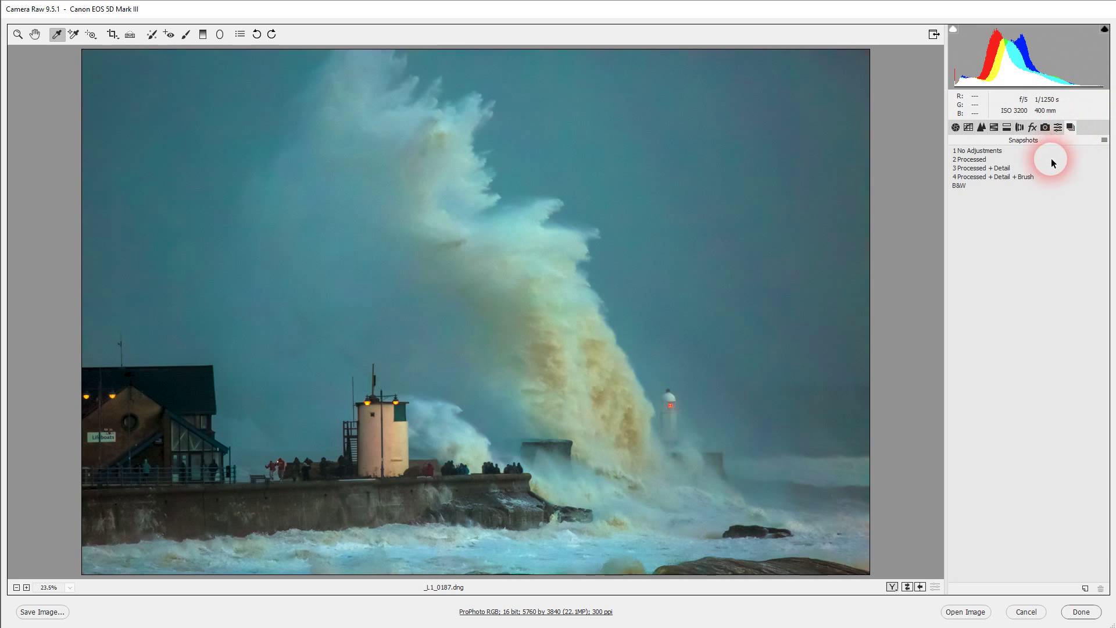
pyautogui.click(978, 170)
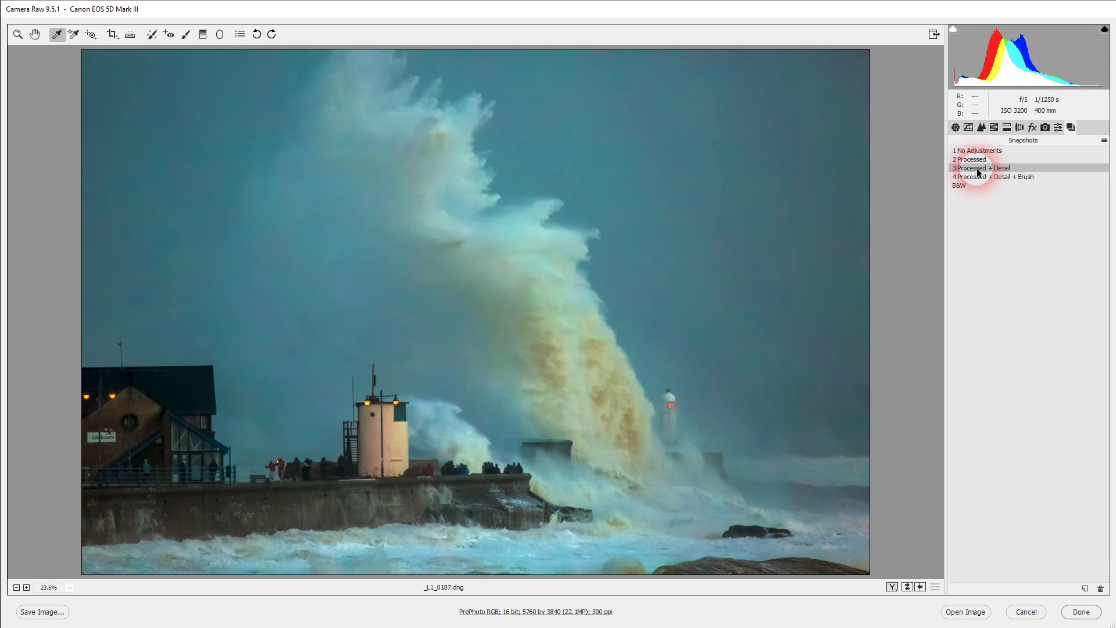
pyautogui.click(956, 128)
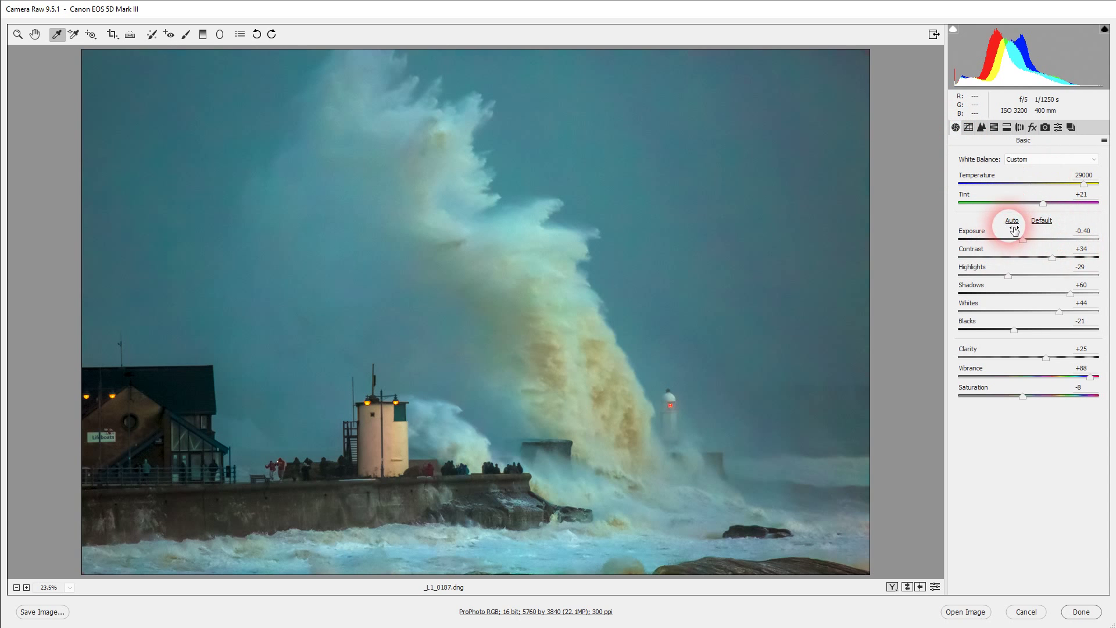
pyautogui.click(968, 127)
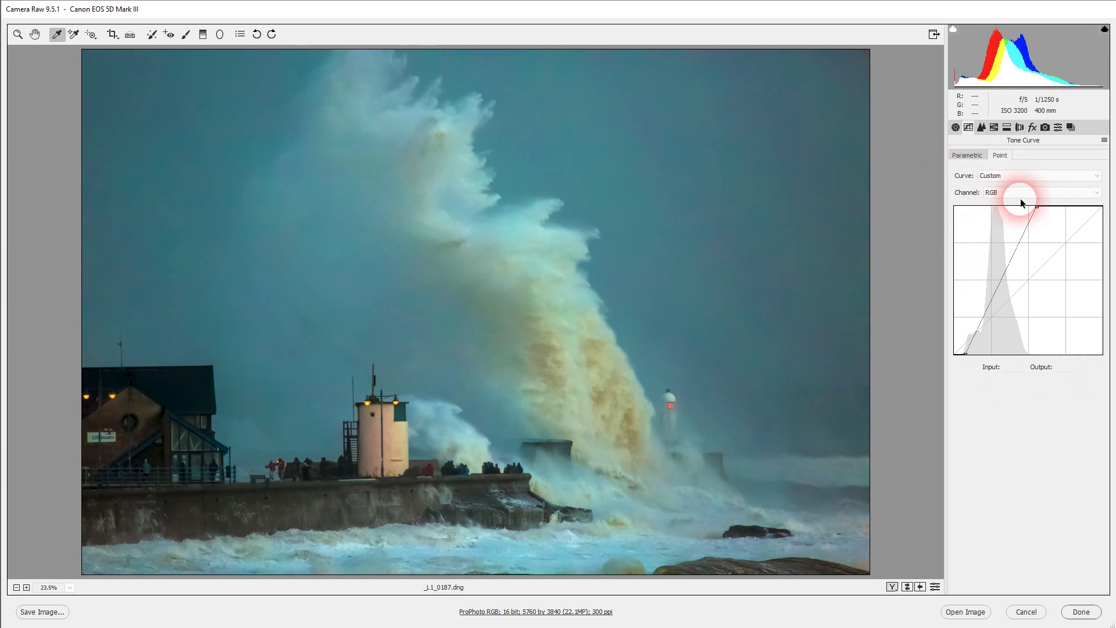
pyautogui.click(981, 127)
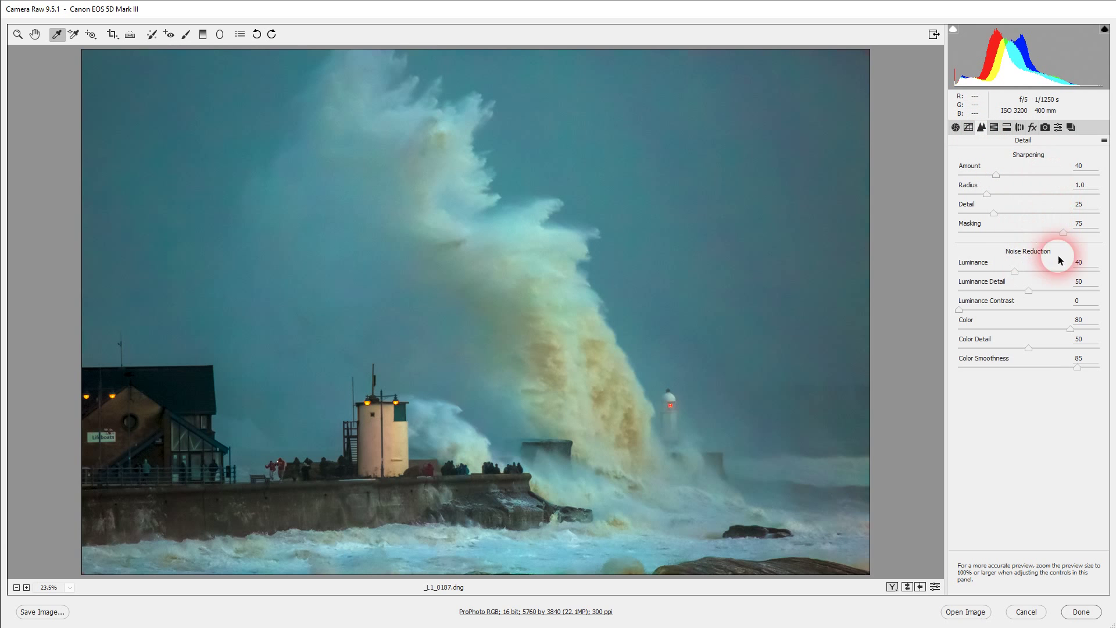
pyautogui.click(956, 128)
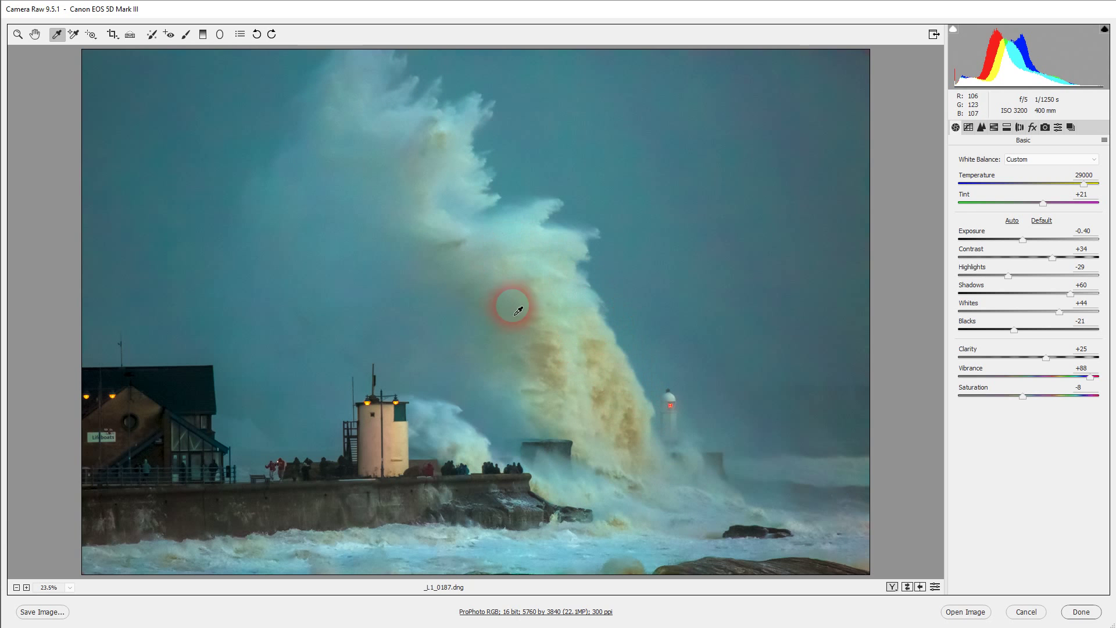
# - Paint the breaking wave with the size 10 Adjustment Brush at Highlights +27, Shadows -83, Whites +40, Blacks -20, Clarity +64 and Dehaze +14
pyautogui.click(188, 37)
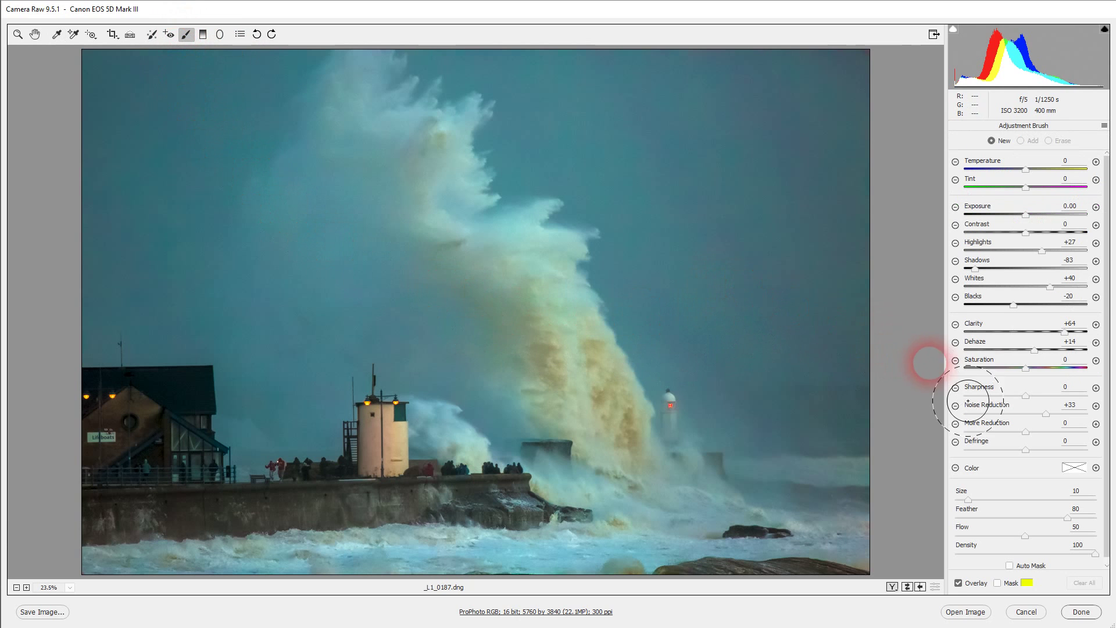
pyautogui.click(1026, 371)
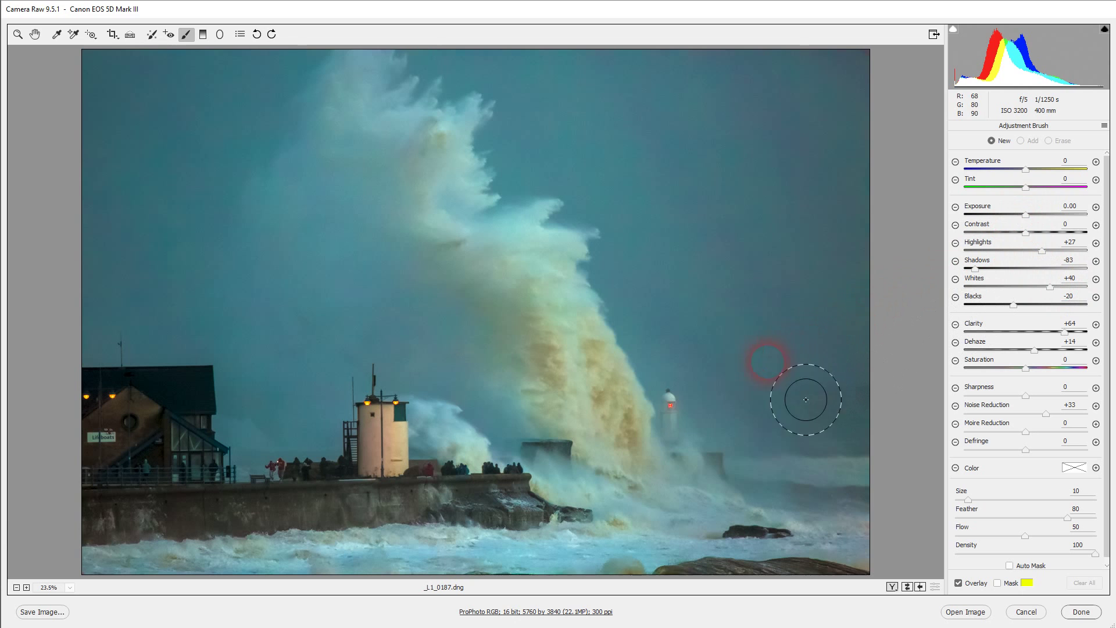
pyautogui.moveTo(665, 479)
pyautogui.mouseDown()
pyautogui.moveTo(591, 356)
pyautogui.moveTo(520, 324)
pyautogui.moveTo(466, 269)
pyautogui.moveTo(460, 186)
pyautogui.moveTo(391, 151)
pyautogui.moveTo(578, 325)
pyautogui.moveTo(565, 368)
pyautogui.moveTo(589, 437)
pyautogui.moveTo(637, 507)
pyautogui.moveTo(636, 434)
pyautogui.mouseUp()
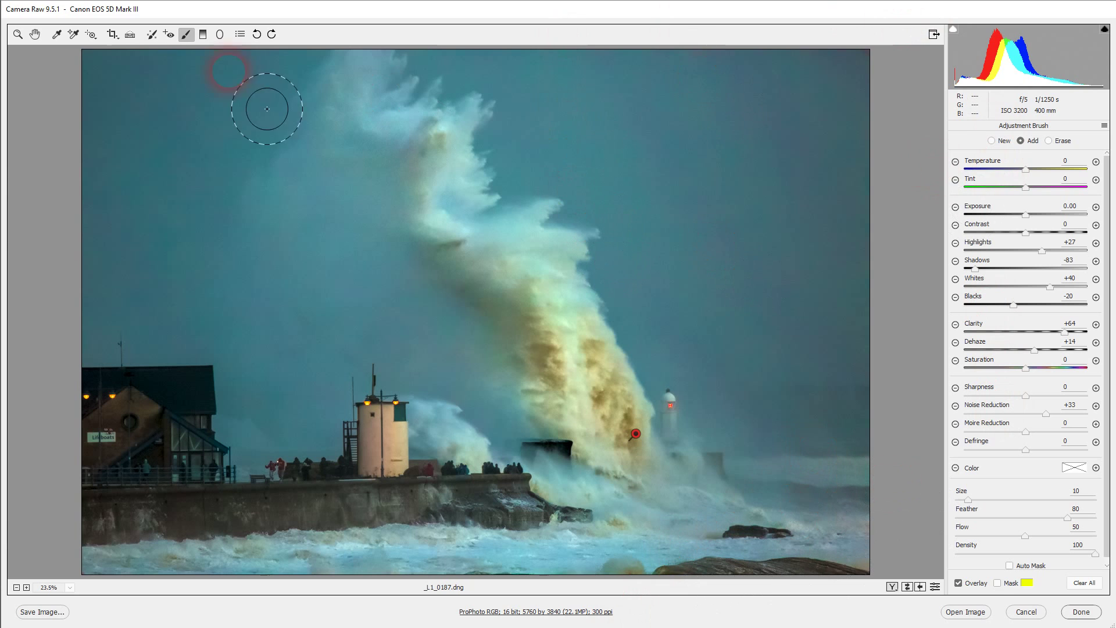
pyautogui.click(18, 34)
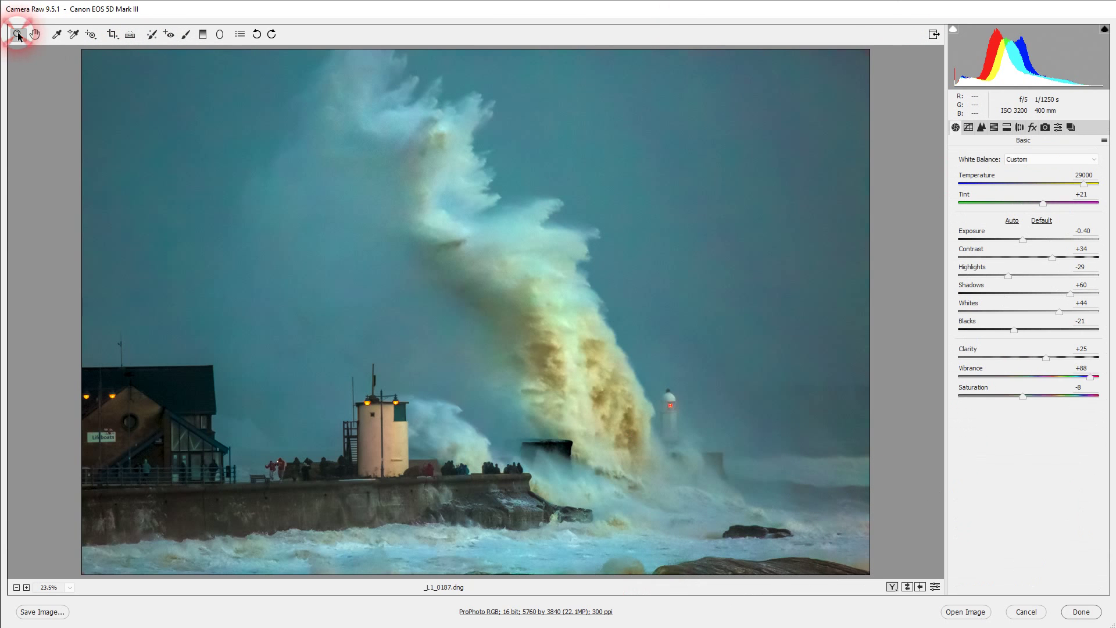
# - Compare the whole photo before and after in the side-by-side, split and stacked views, and return to the single view
pyautogui.click(892, 586)
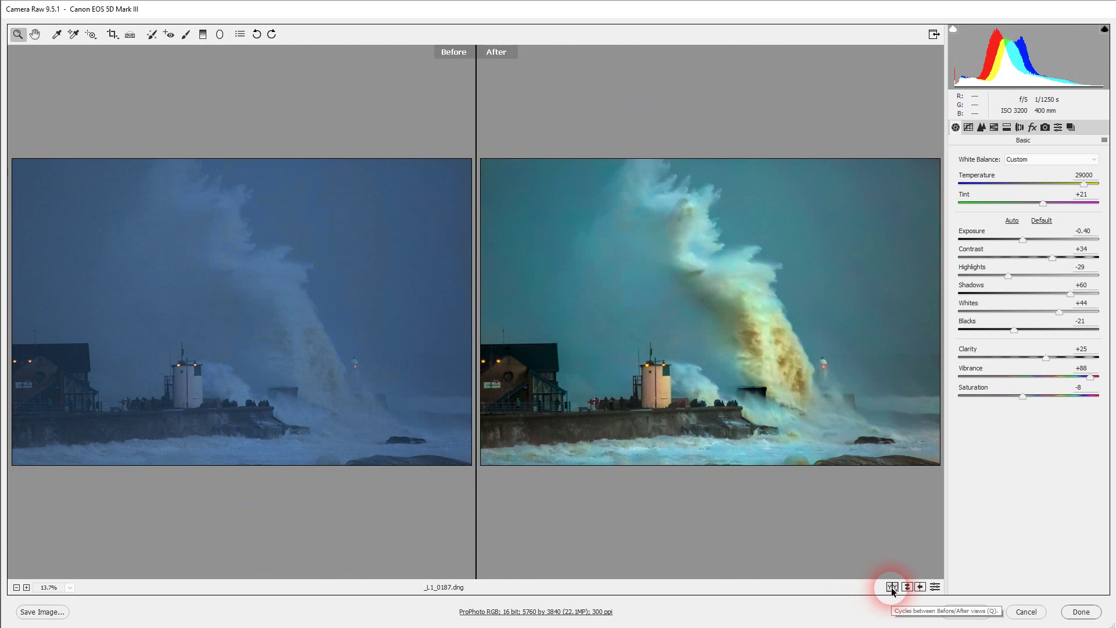
pyautogui.click(432, 441)
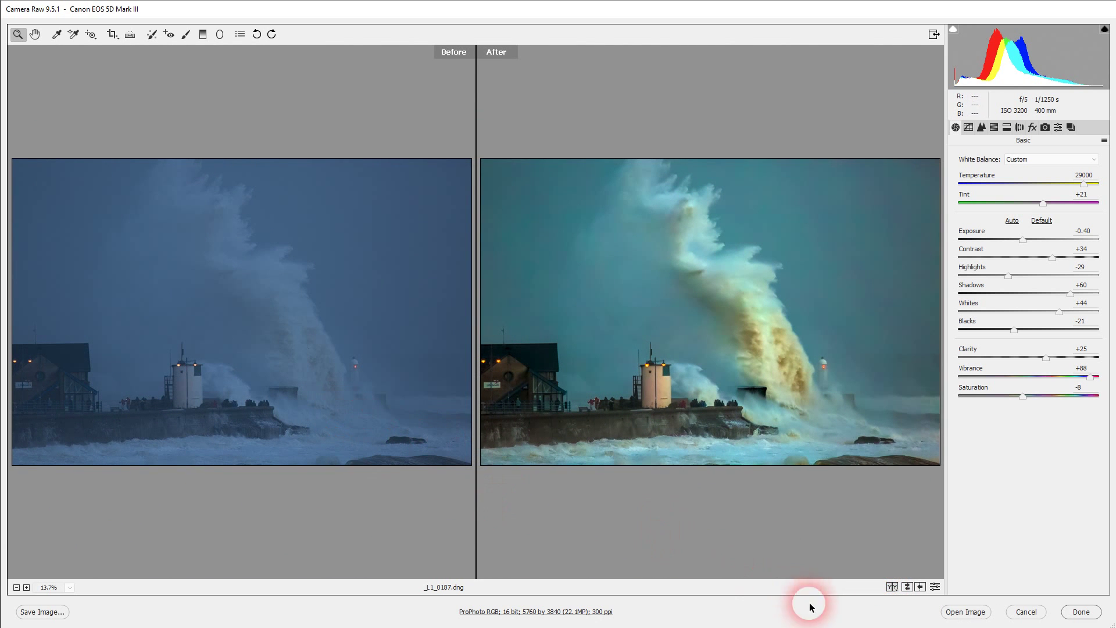
pyautogui.click(892, 586)
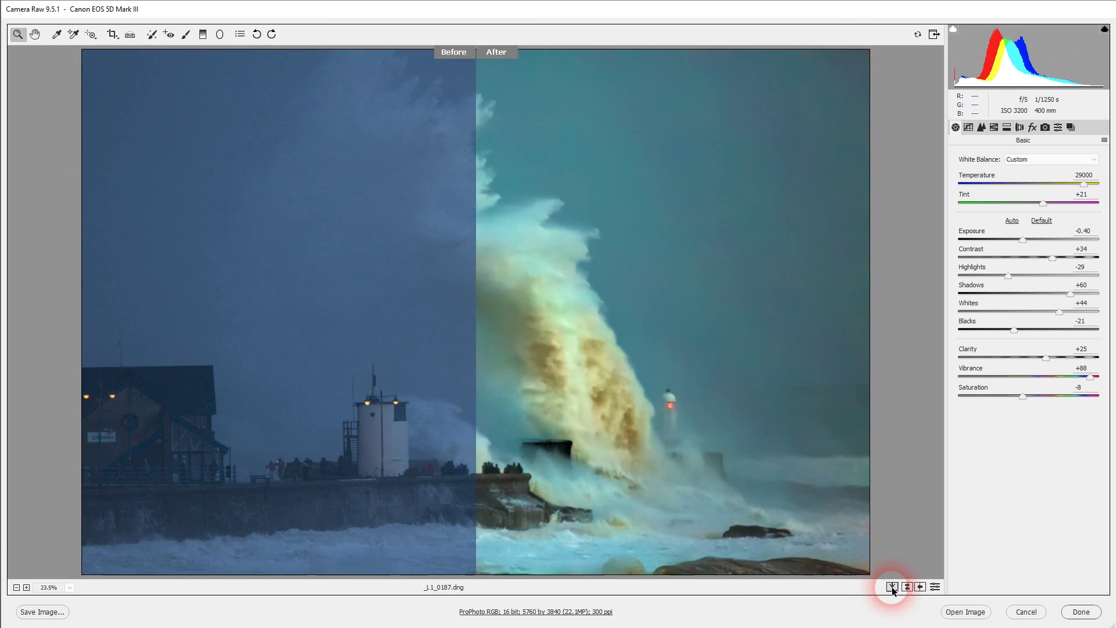
pyautogui.click(893, 587)
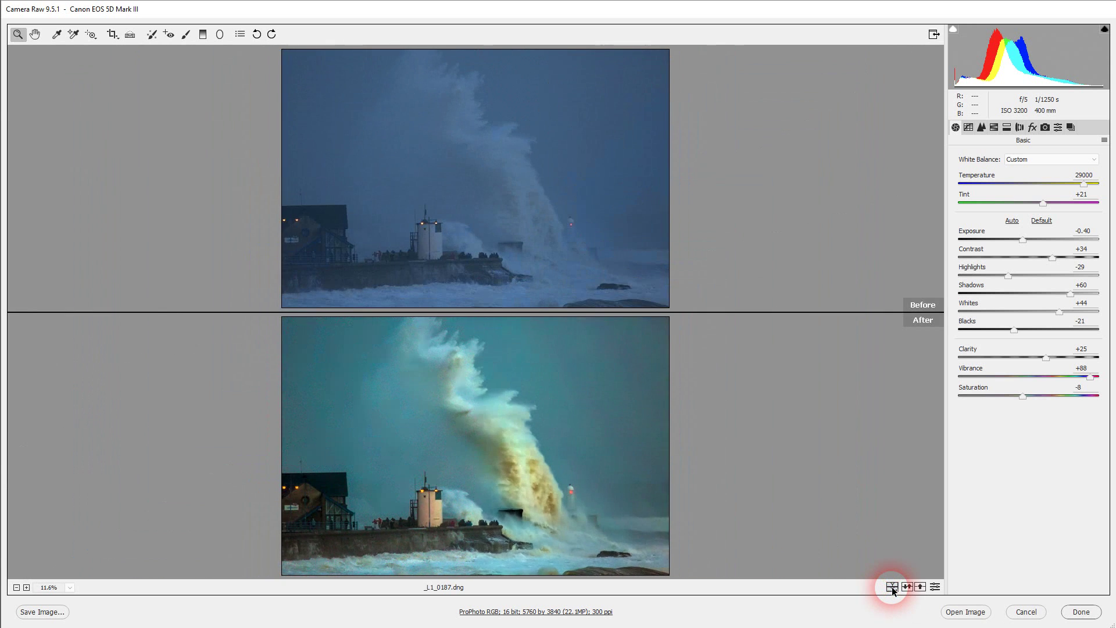
pyautogui.click(891, 587)
pyautogui.click(892, 587)
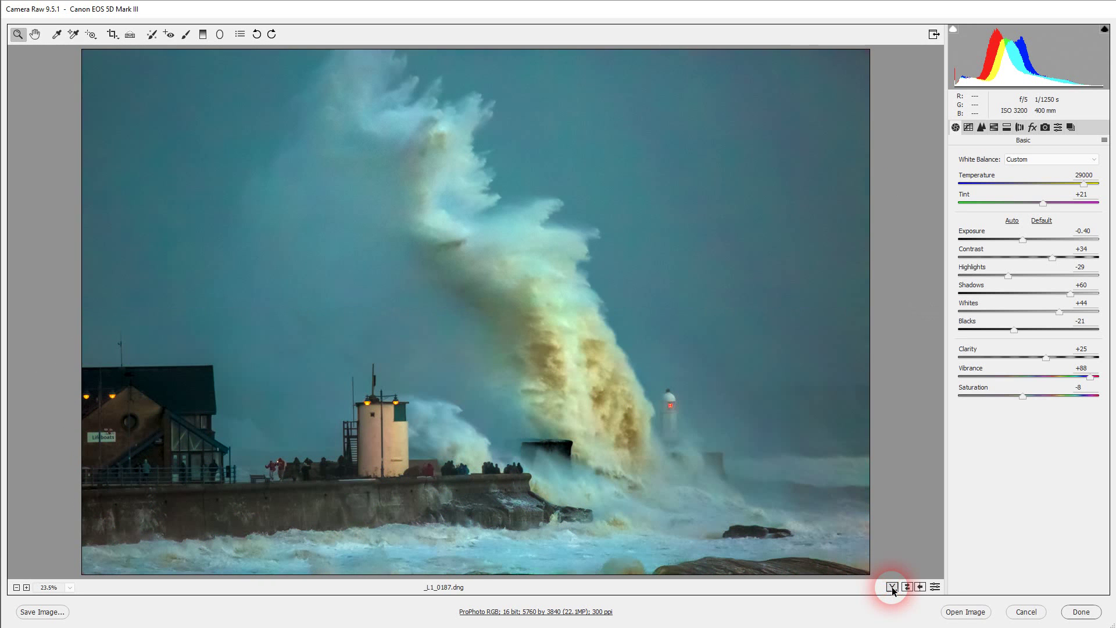